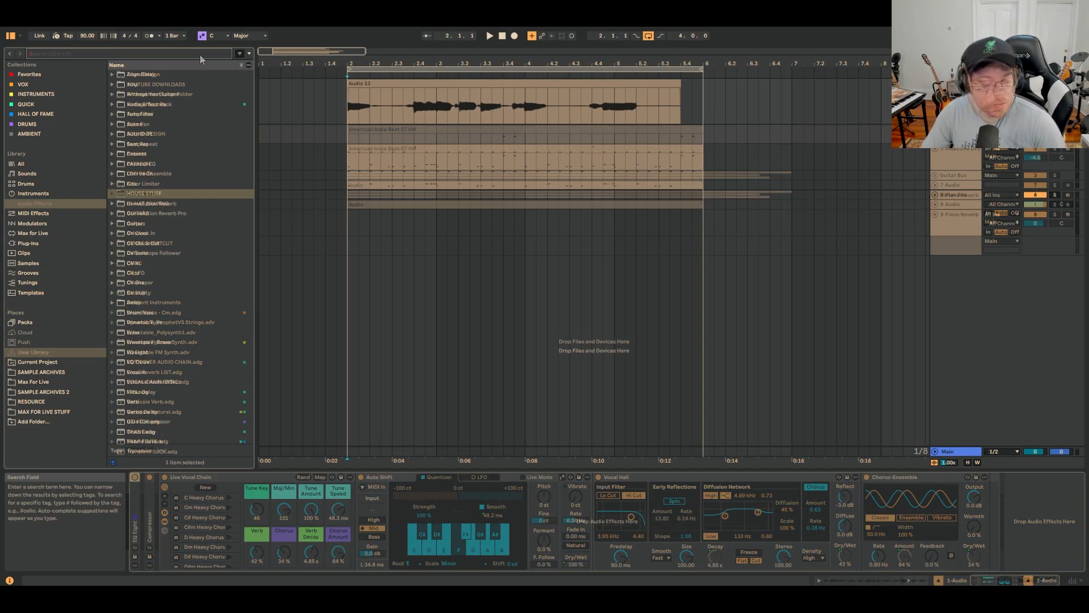
Find the Auto Shift audio effect and add it to the empty audio track below the Audio 13 vocal clip
{"action": "type", "text": "auto shift"}
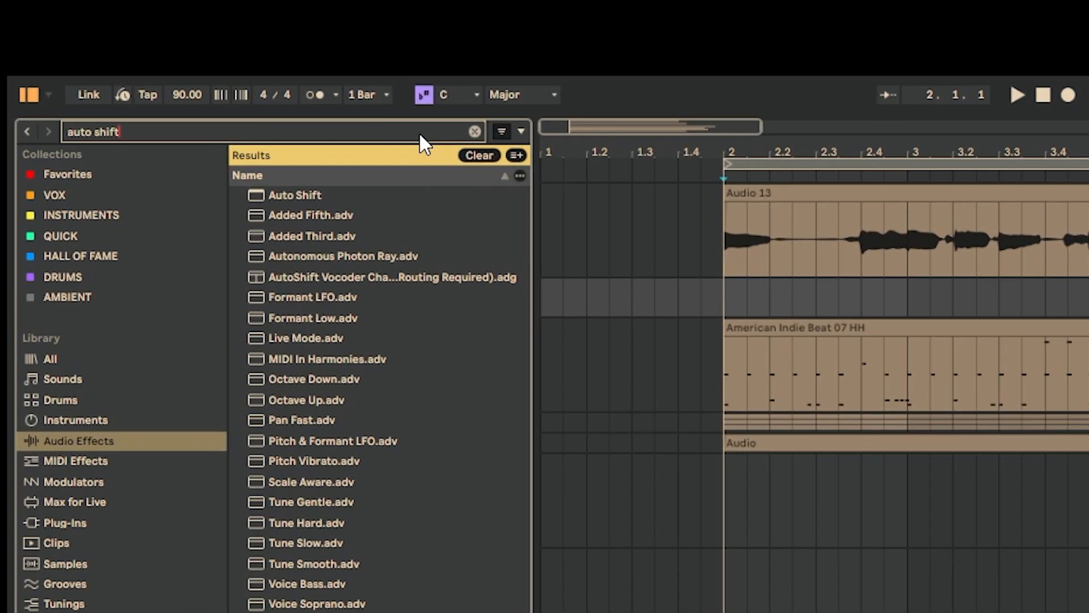
{"action": "left_click_drag", "start_coordinate": [317, 195], "coordinate": [960, 291]}
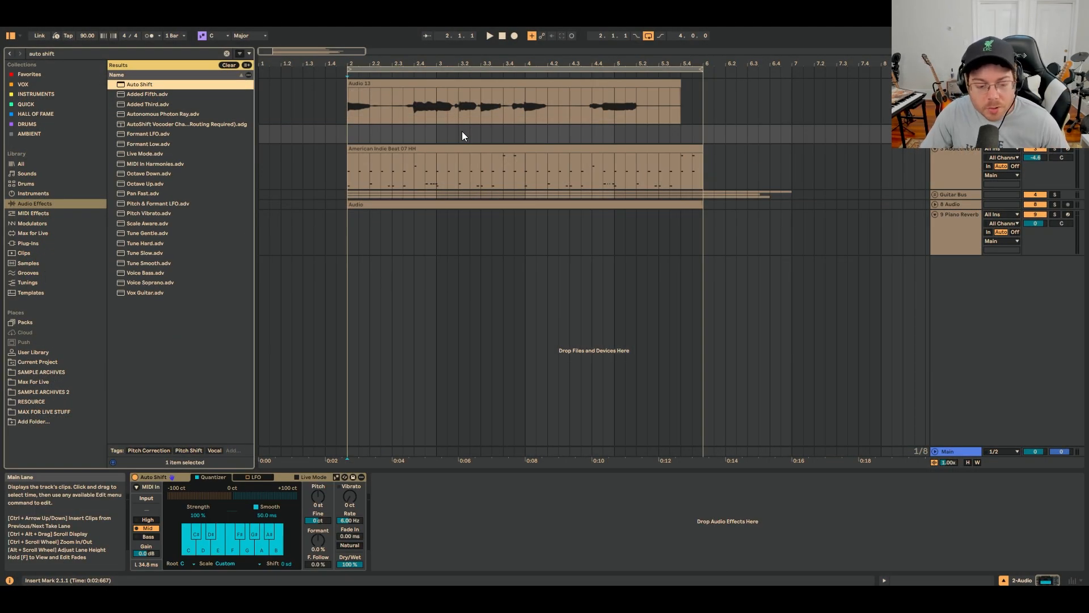
Search the audio effects for "vocal hal" and load the Vocal Hall.adv reverb preset after Auto Shift
{"action": "left_click", "coordinate": [226, 53]}
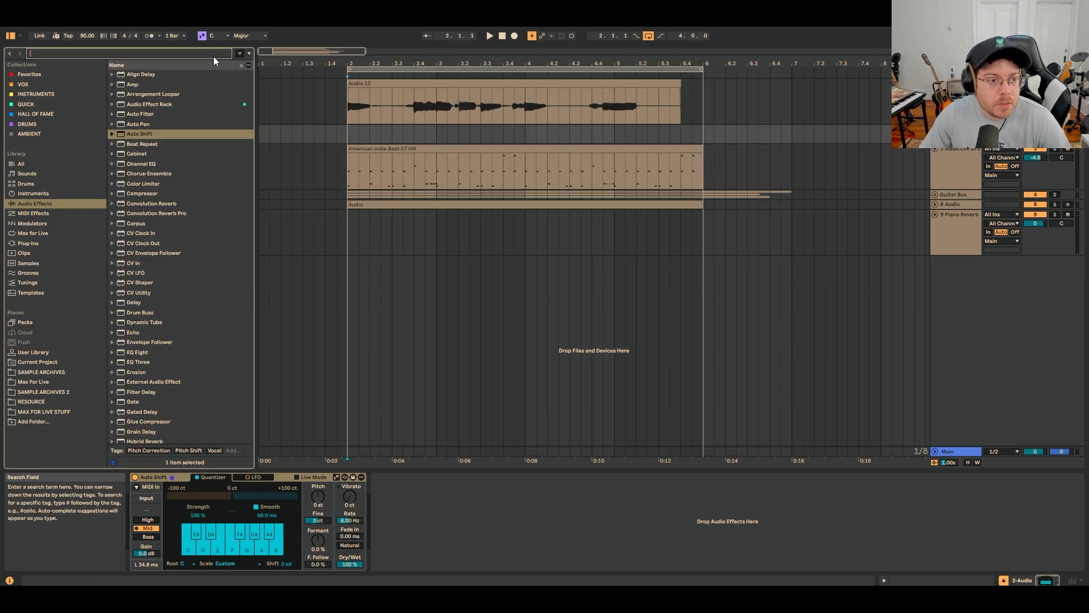
{"action": "type", "text": "vocal"}
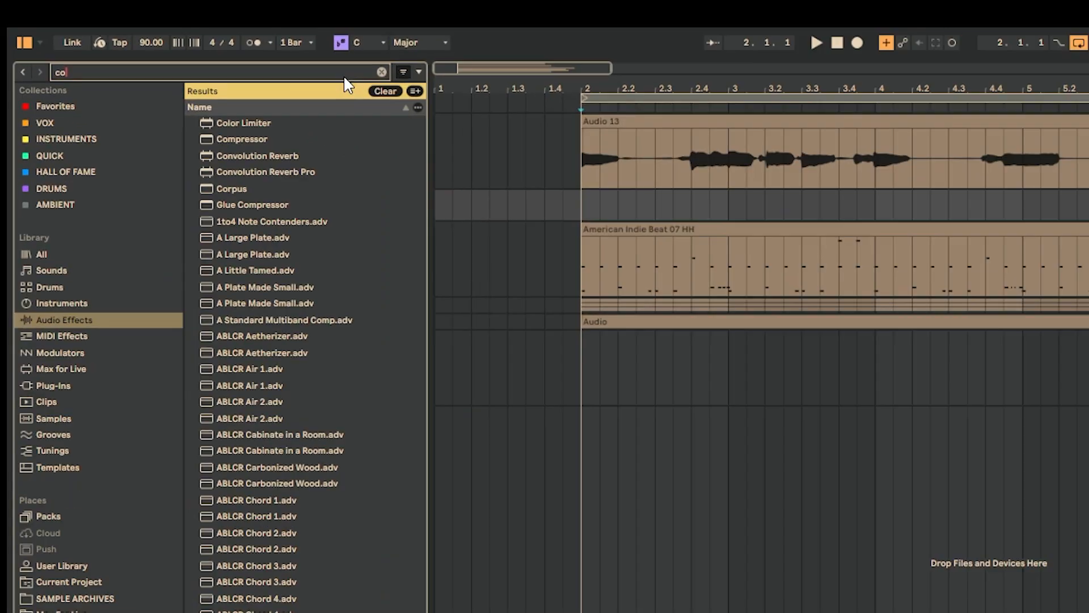
{"action": "type", "text": " hal"}
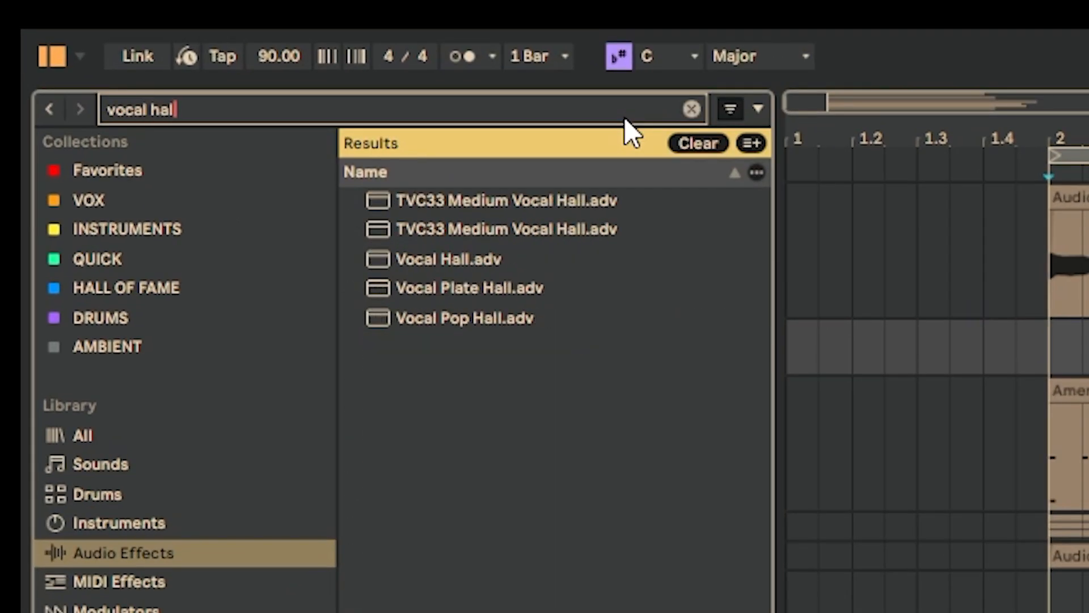
{"action": "left_click", "coordinate": [435, 263]}
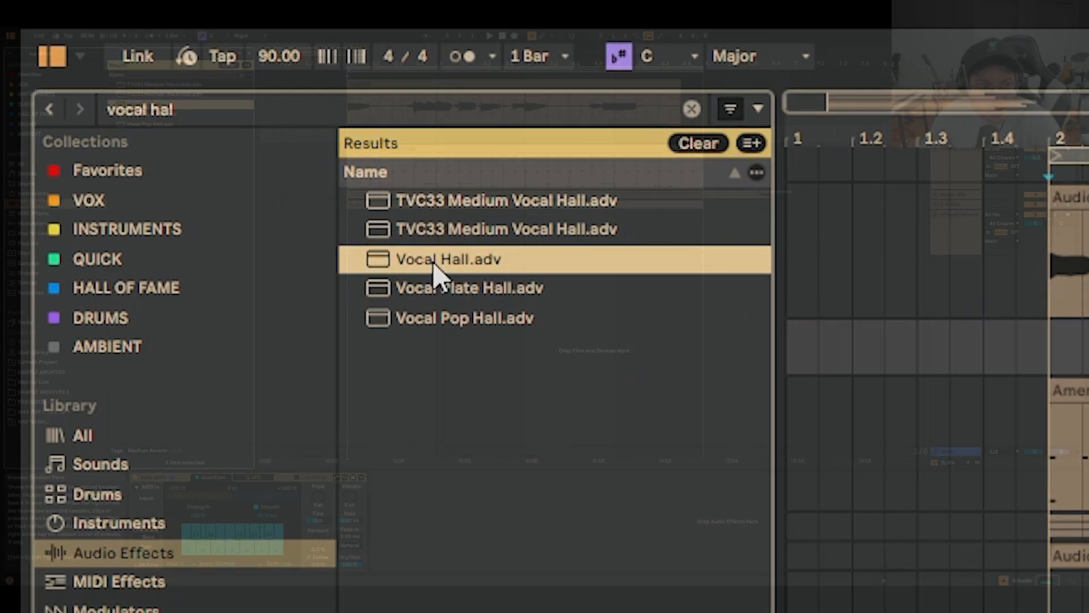
{"action": "double_click", "coordinate": [436, 262]}
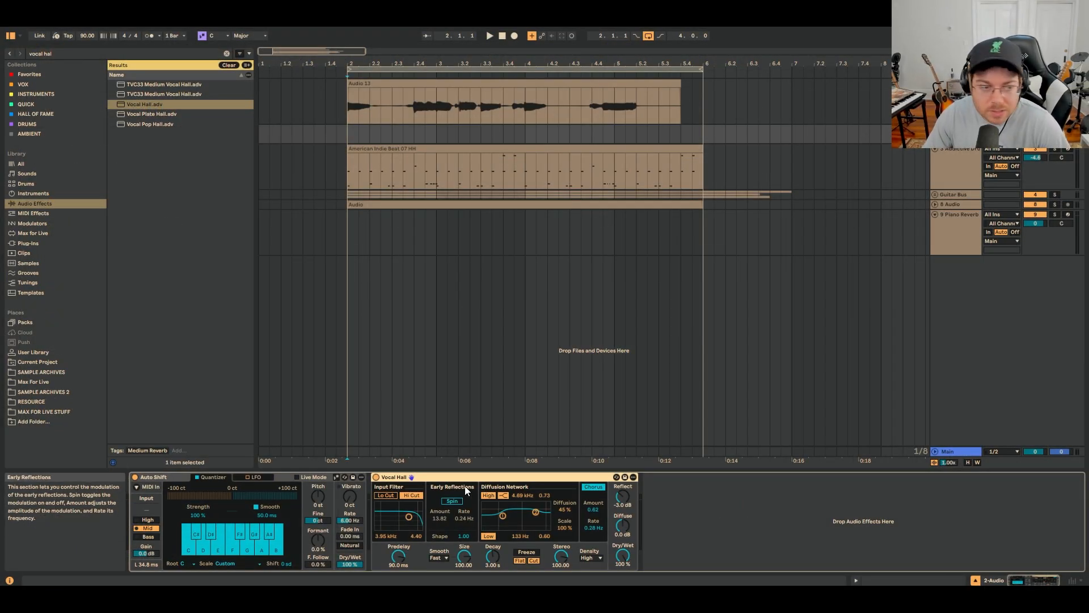
Search the audio effects for "chorus" and add Chorus-Ensemble at the end of the device chain
{"action": "left_click", "coordinate": [226, 53]}
{"action": "type", "text": "chorus"}
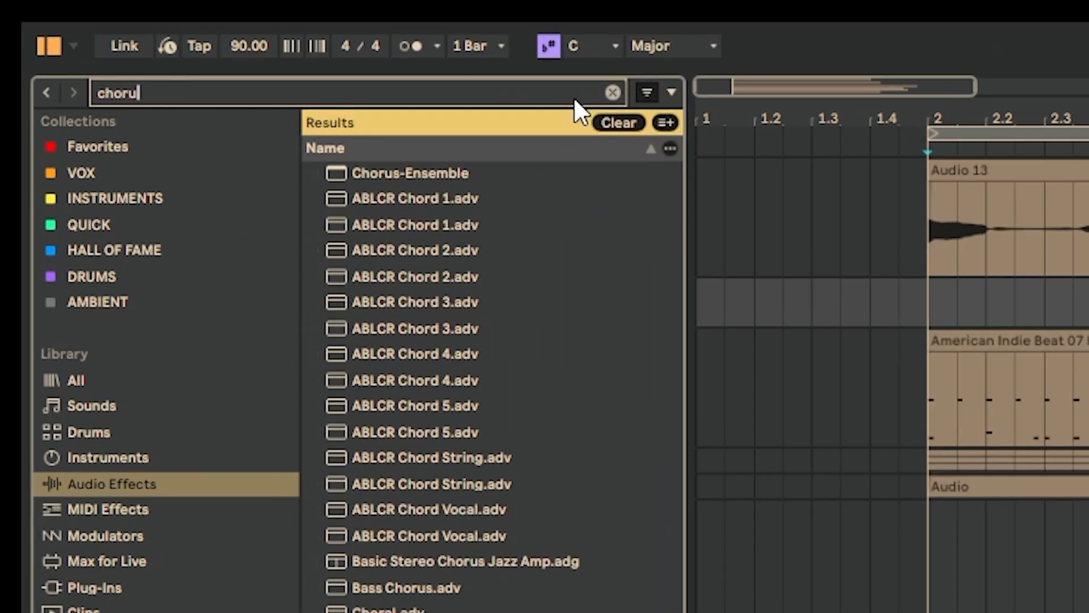
{"action": "left_click_drag", "start_coordinate": [431, 173], "coordinate": [718, 506]}
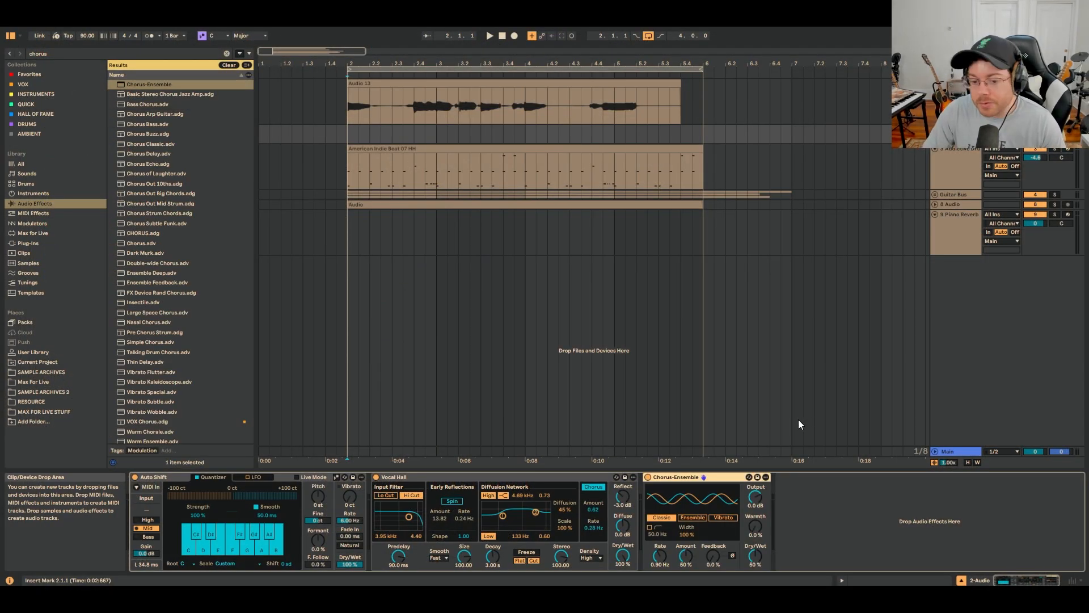
Try lowering the Vocal Hall reverb's Dry/Wet to 44%
{"action": "left_click_drag", "start_coordinate": [623, 556], "coordinate": [623, 554]}
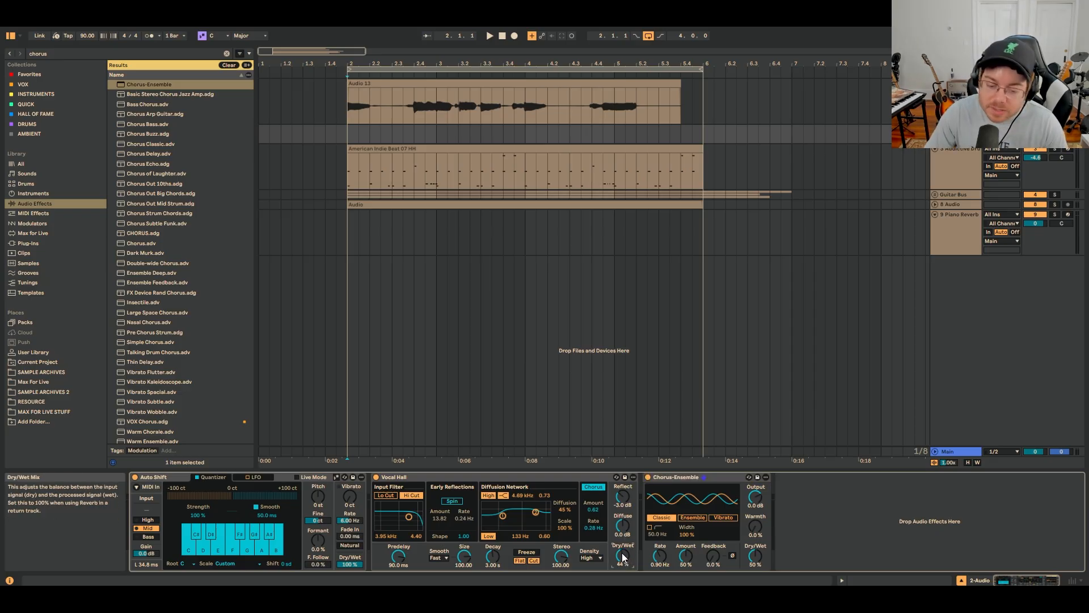
Group Auto Shift, Vocal Hall and Chorus-Ensemble into one Audio Effect Rack
{"action": "left_click", "coordinate": [680, 479]}
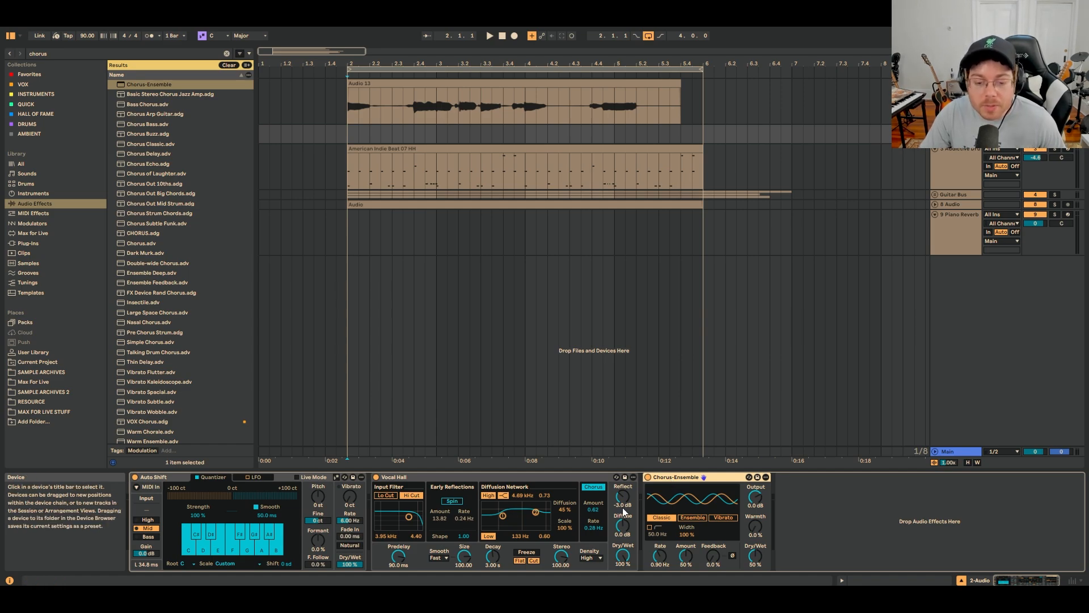
{"action": "left_click", "coordinate": [173, 480]}
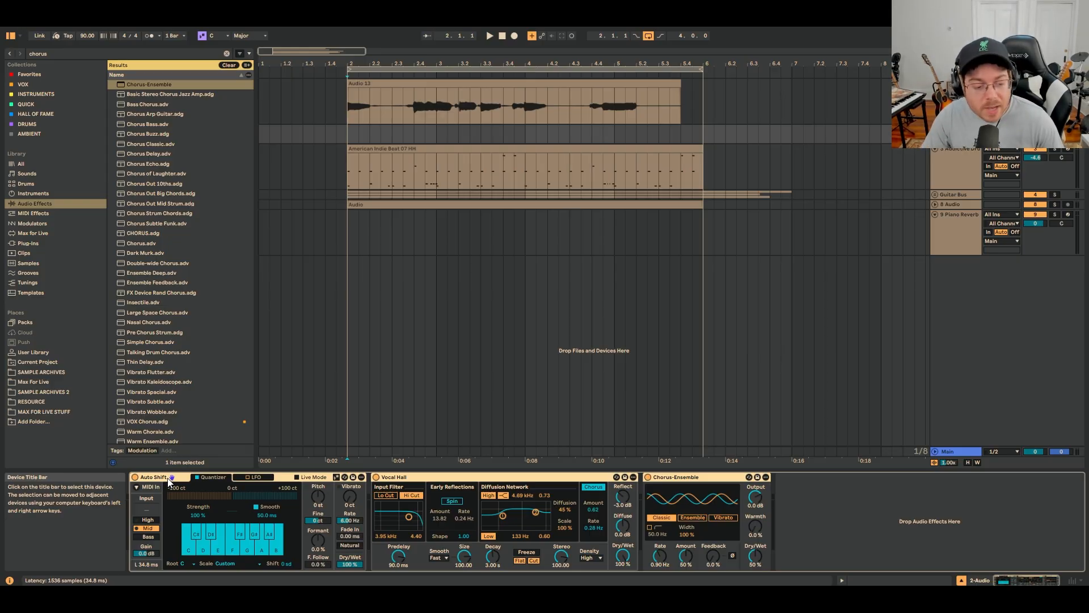
{"action": "key", "text": "ctrl+g"}
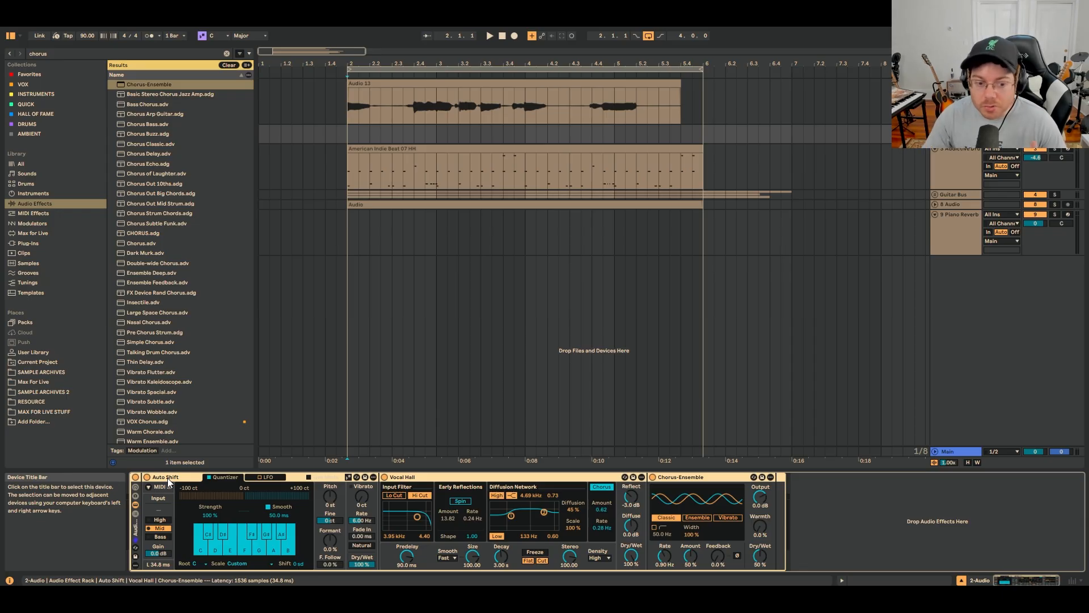
Show the Audio Effect Rack's macro controls and turn on macro mapping
{"action": "left_click", "coordinate": [30, 353]}
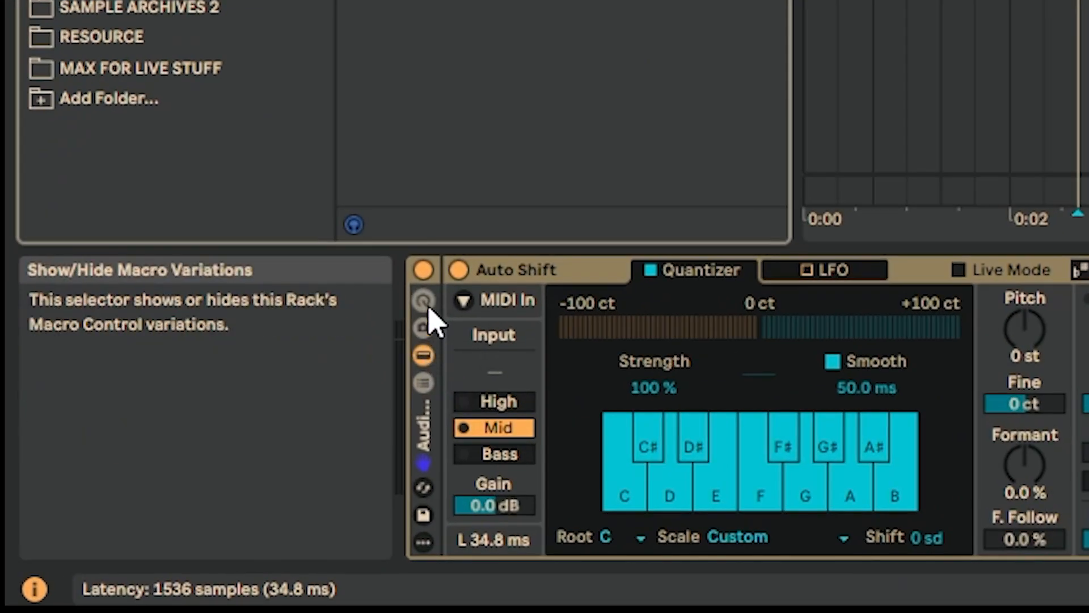
{"action": "left_click", "coordinate": [425, 301]}
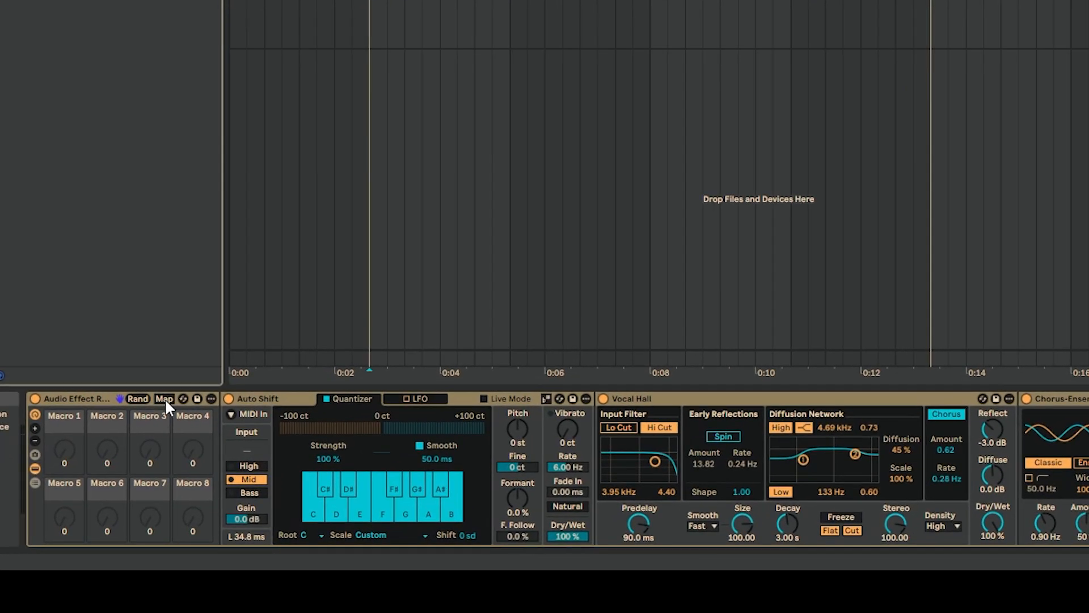
{"action": "left_click", "coordinate": [164, 399]}
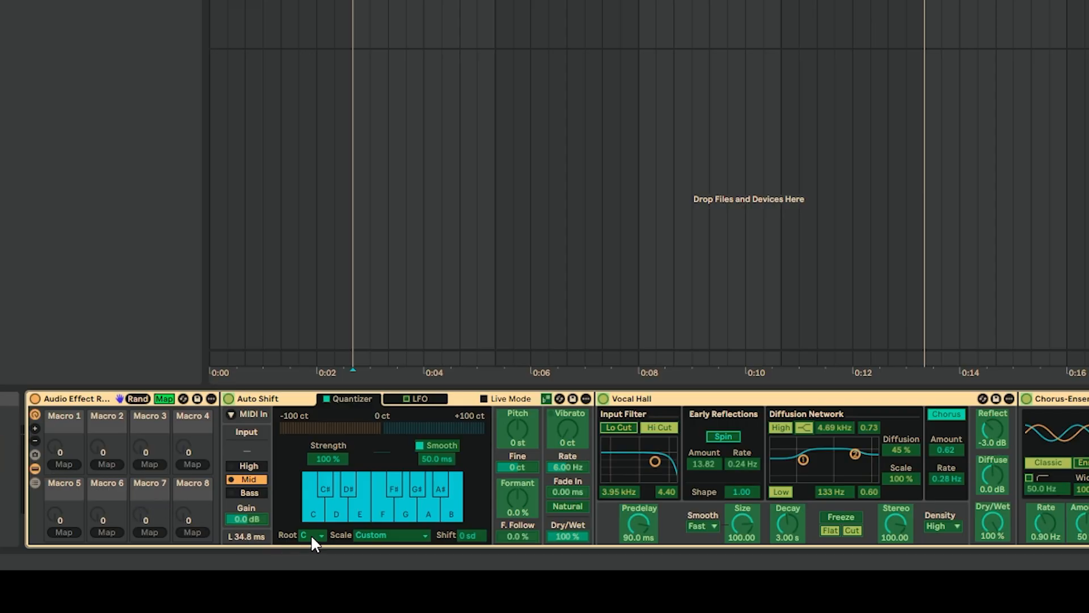
{"action": "double_click", "coordinate": [294, 399]}
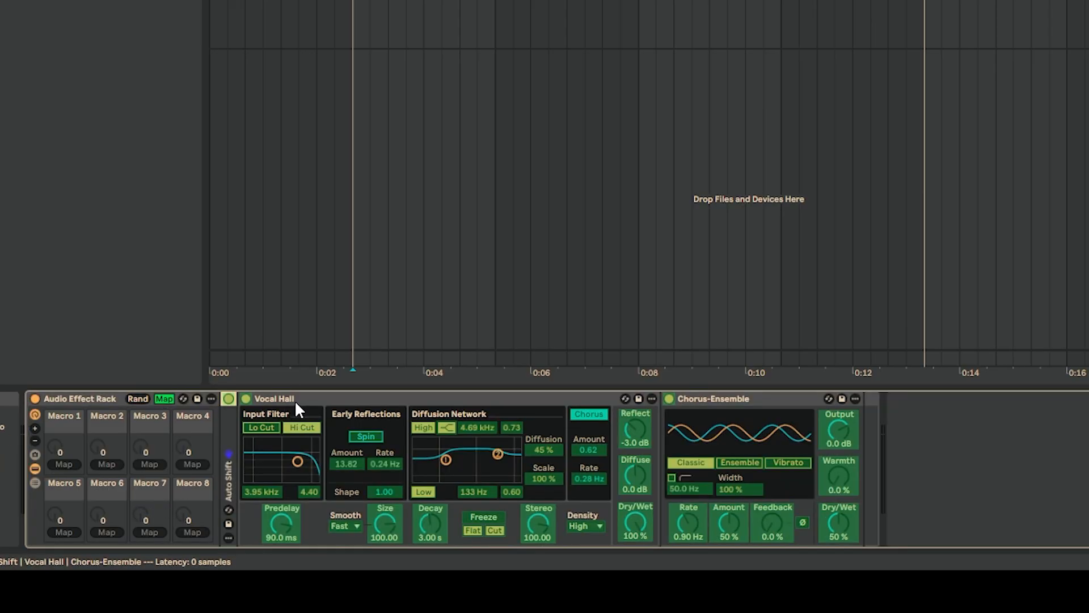
{"action": "double_click", "coordinate": [294, 400]}
{"action": "double_click", "coordinate": [319, 399]}
{"action": "double_click", "coordinate": [267, 448]}
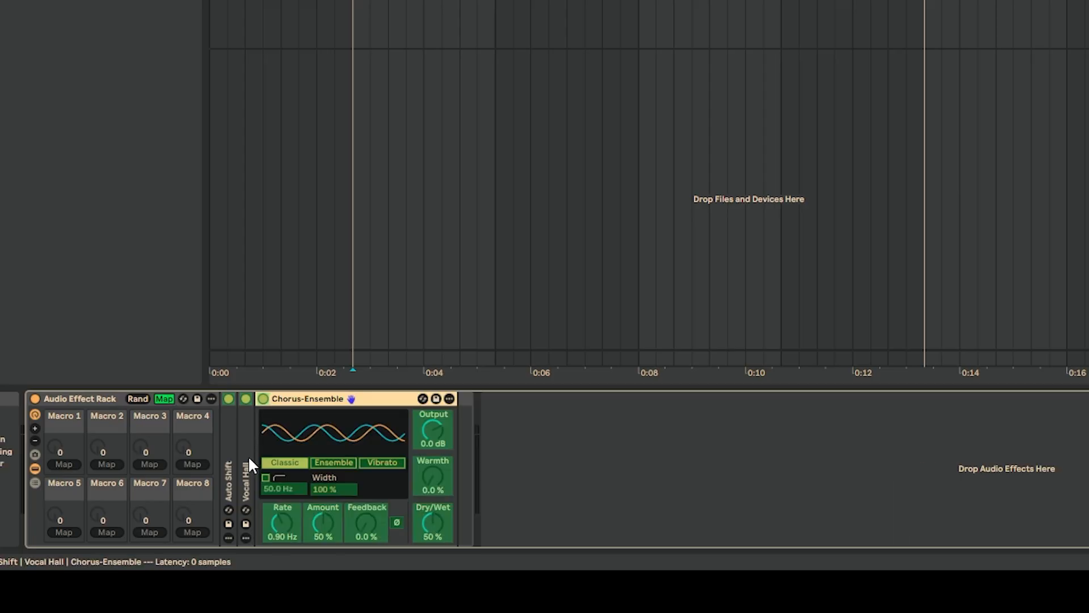
{"action": "double_click", "coordinate": [247, 455]}
{"action": "double_click", "coordinate": [227, 467]}
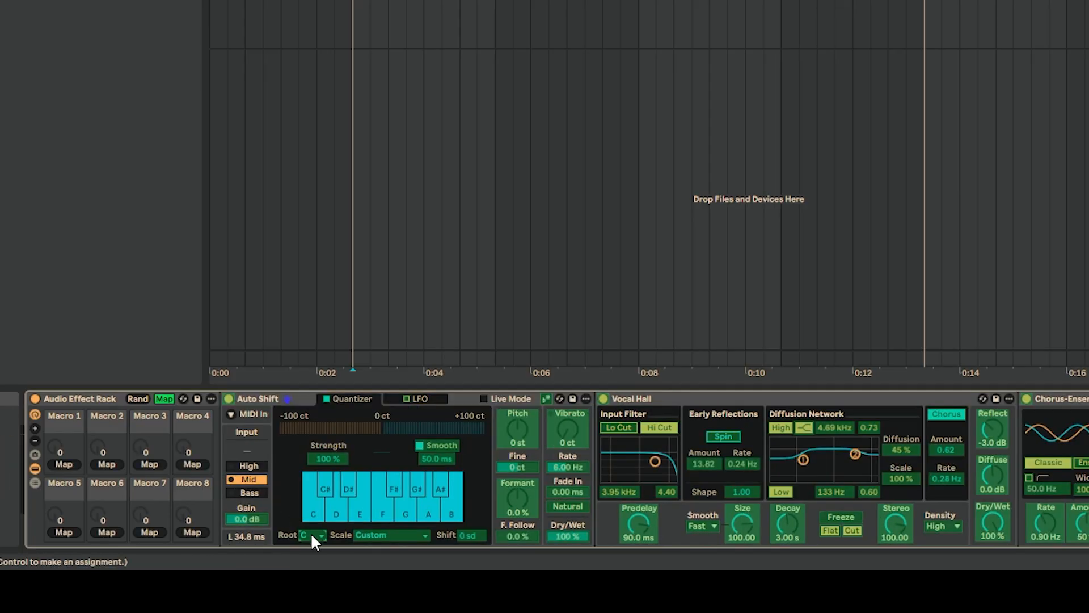
Map Auto Shift's quantizer Root to Macro 1 and its Scale to Macro 2
{"action": "left_click", "coordinate": [70, 465]}
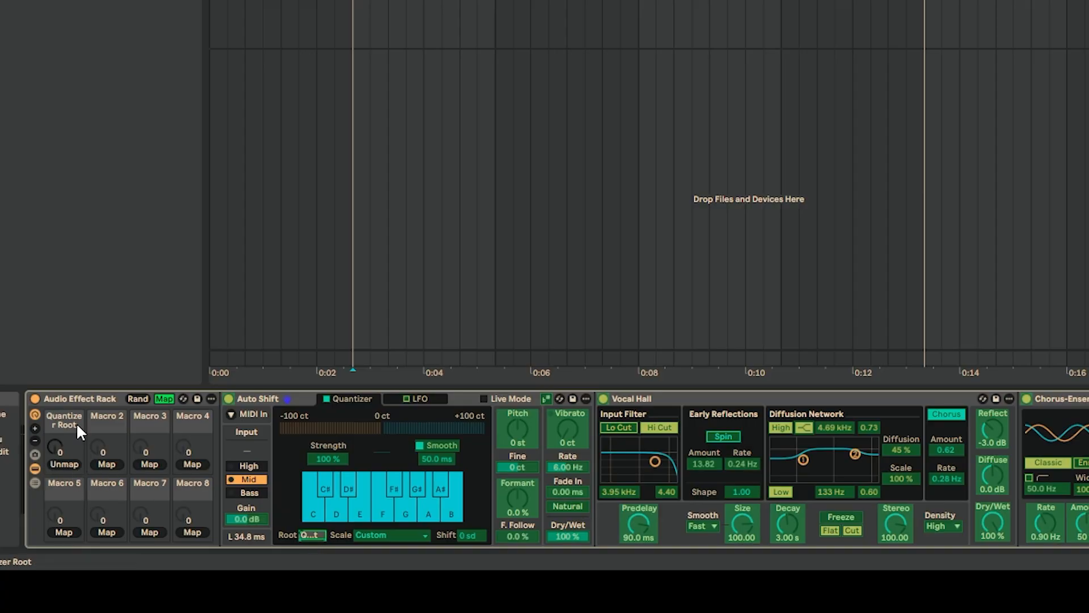
{"action": "mouse_move", "coordinate": [59, 444]}
{"action": "left_mouse_down"}
{"action": "mouse_move", "coordinate": [59, 423]}
{"action": "mouse_move", "coordinate": [60, 449]}
{"action": "left_mouse_up"}
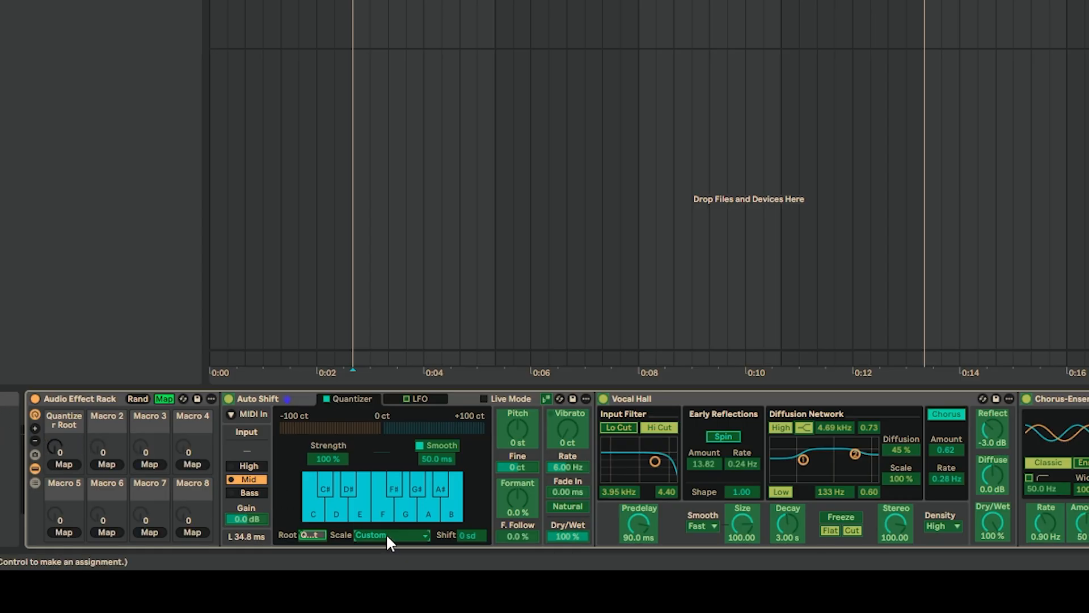
{"action": "left_click", "coordinate": [108, 462]}
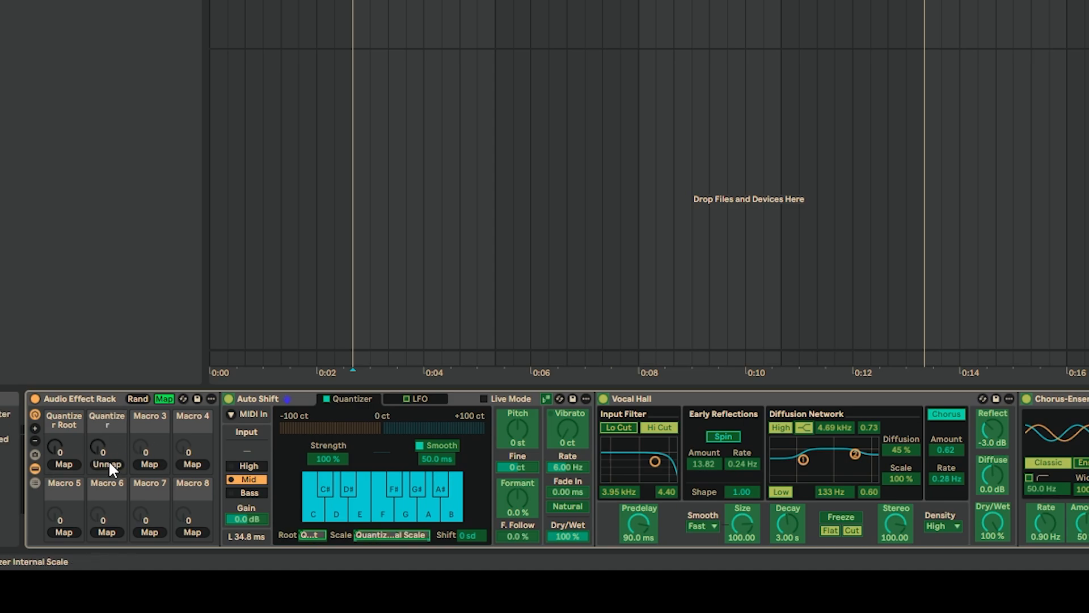
Rename the first macro "Key" and the second macro "Major/Minor"
{"action": "left_click", "coordinate": [66, 418]}
{"action": "type", "text": "Key"}
{"action": "key", "text": "Return"}
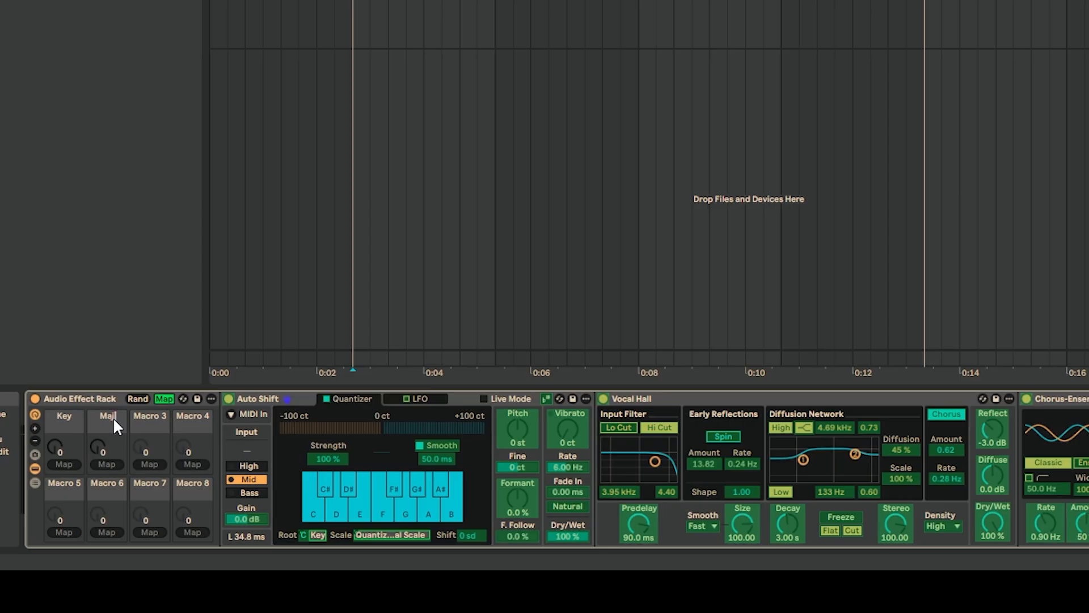
{"action": "left_click", "coordinate": [113, 418]}
{"action": "type", "text": "Major/Minor"}
{"action": "key", "text": "Return"}
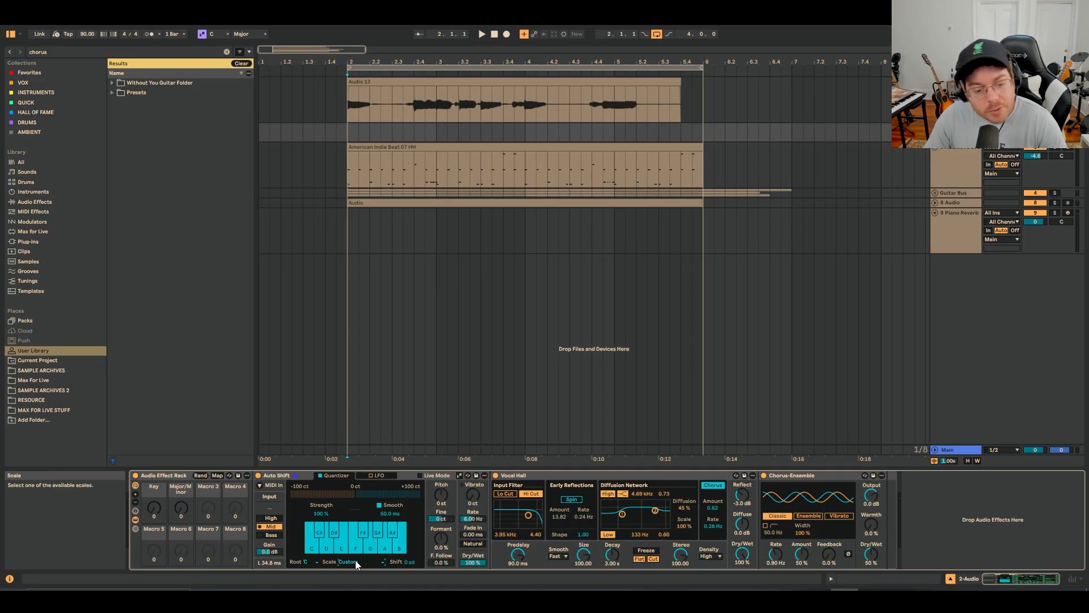
Limit the Major/Minor macro's mapping range to a minimum of Major and a maximum of Minor, and leave mapping mode
{"action": "left_click", "coordinate": [358, 560]}
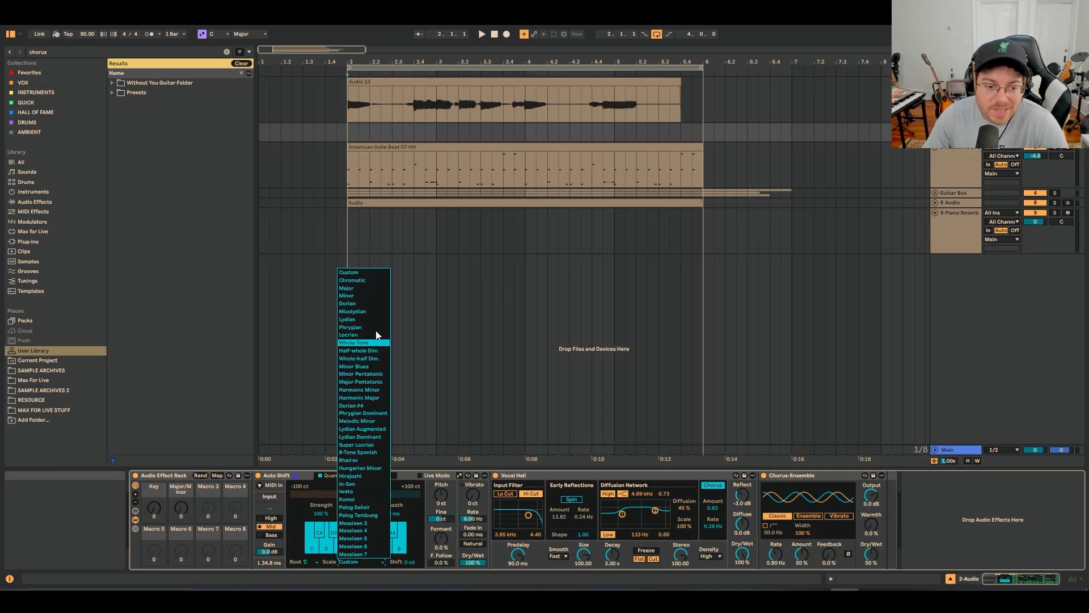
{"action": "left_click", "coordinate": [407, 478]}
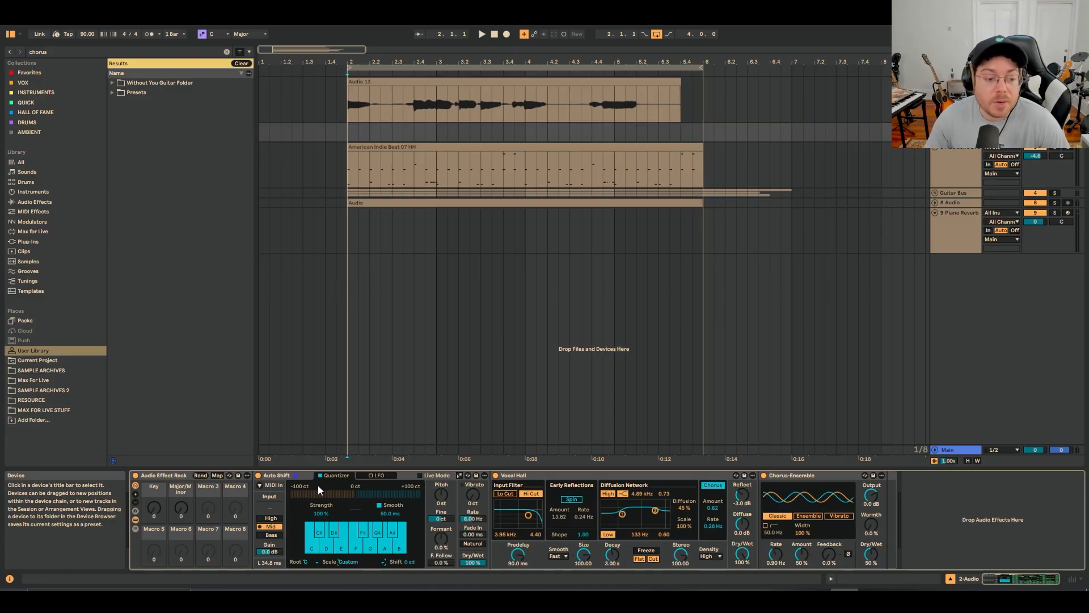
{"action": "left_click", "coordinate": [218, 476]}
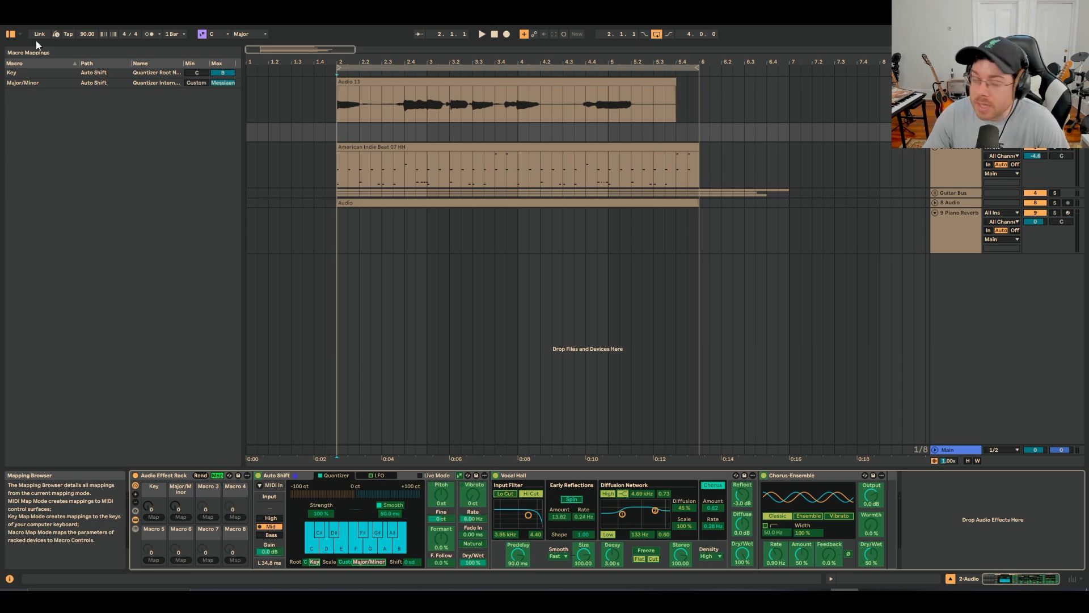
{"action": "left_click_drag", "start_coordinate": [193, 84], "coordinate": [221, 111]}
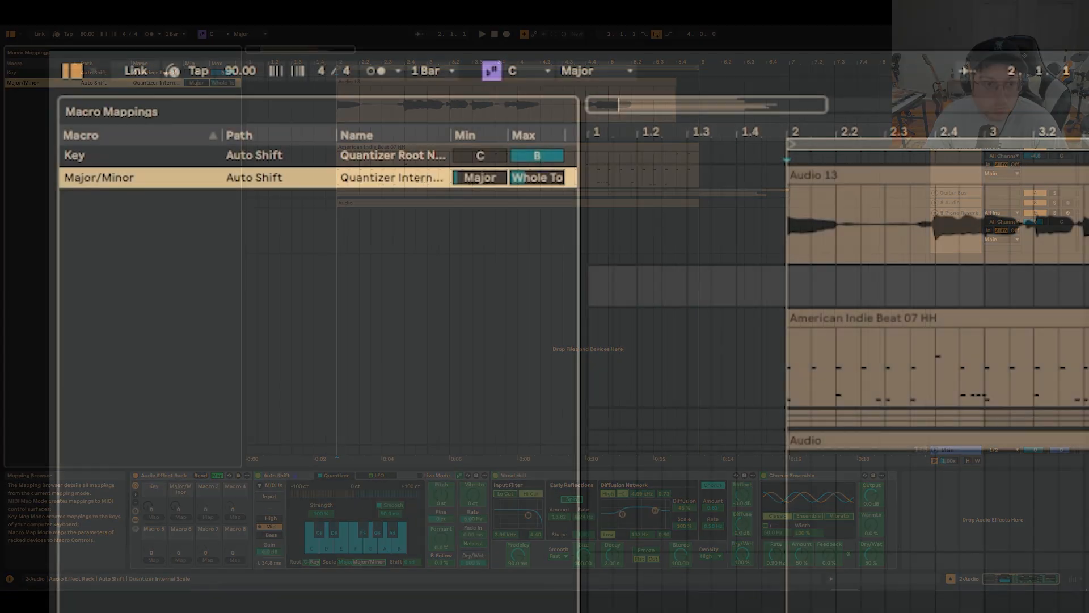
{"action": "left_click_drag", "start_coordinate": [527, 238], "coordinate": [527, 287]}
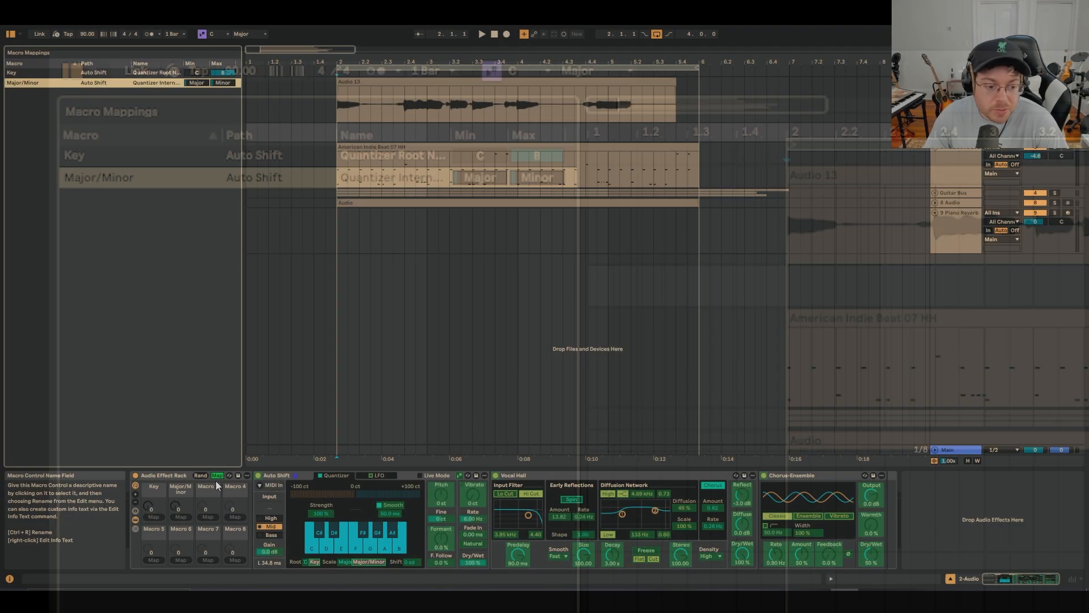
{"action": "left_click", "coordinate": [216, 475]}
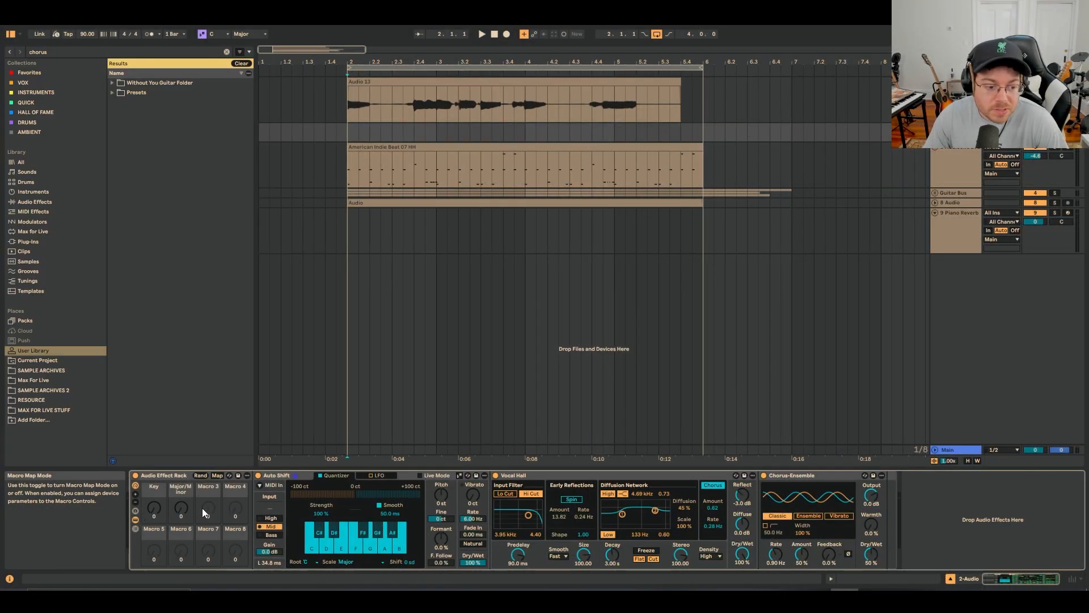
{"action": "mouse_move", "coordinate": [186, 509]}
{"action": "left_mouse_down"}
{"action": "mouse_move", "coordinate": [186, 467]}
{"action": "mouse_move", "coordinate": [185, 510]}
{"action": "left_mouse_up"}
{"action": "left_click", "coordinate": [564, 398]}
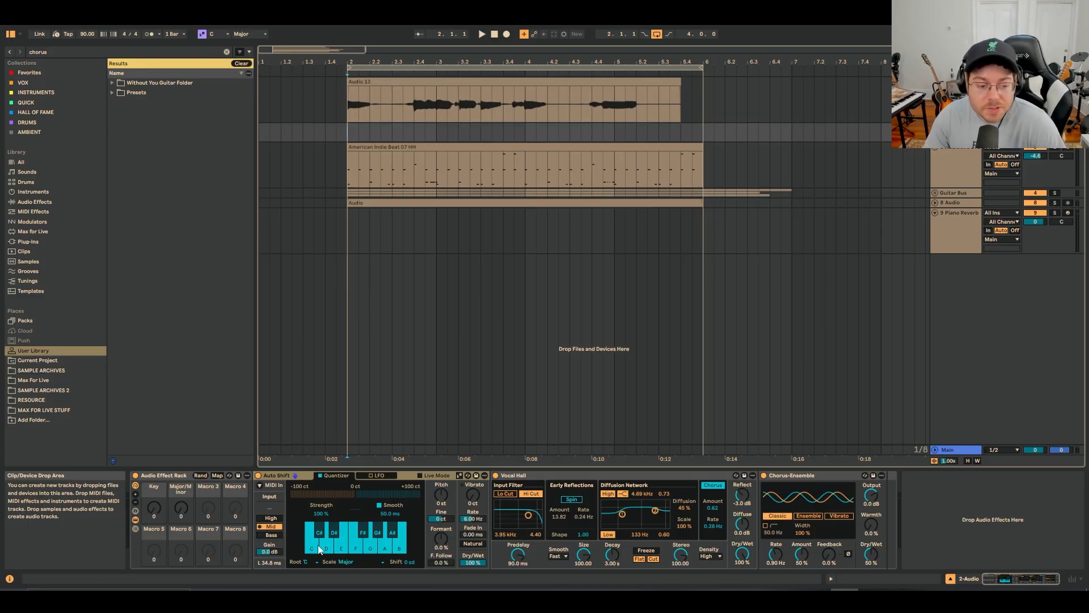
{"action": "double_click", "coordinate": [286, 474]}
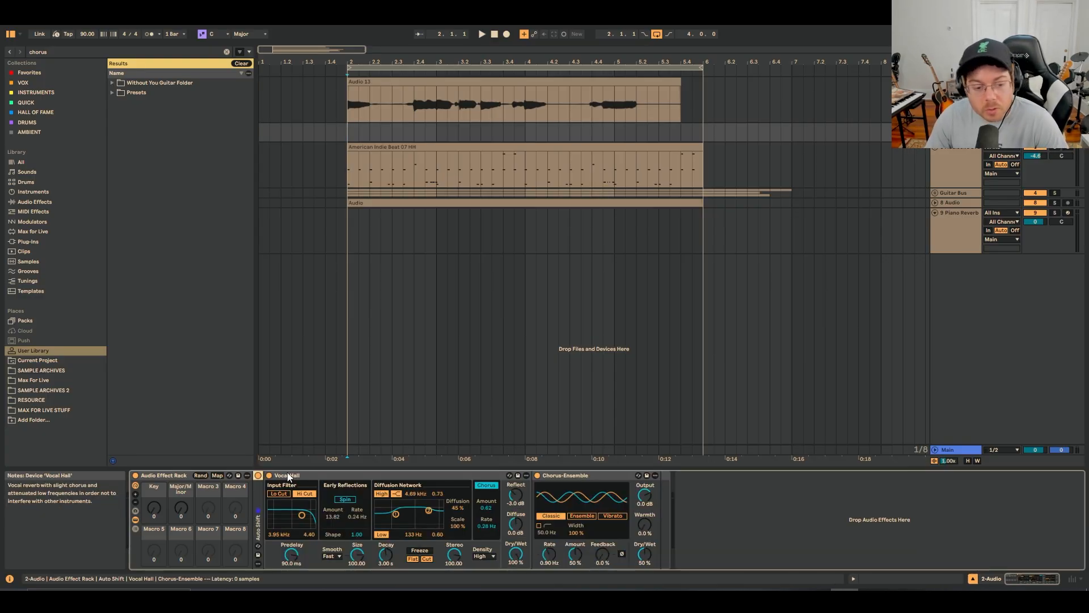
{"action": "double_click", "coordinate": [261, 499]}
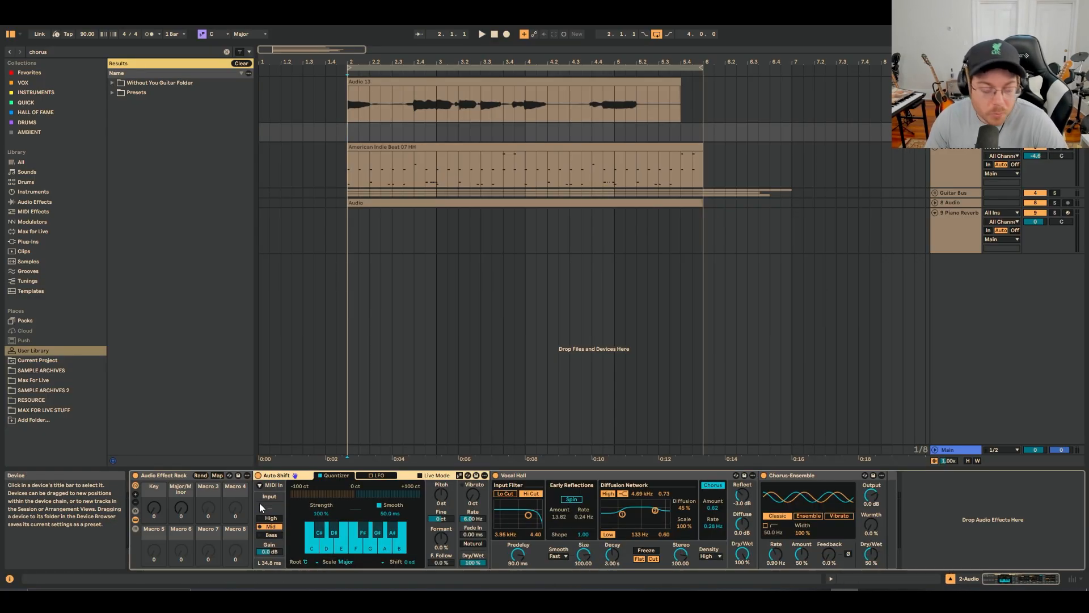
Map Auto Shift's smoothing time to Macro 3
{"action": "left_click", "coordinate": [218, 475]}
{"action": "left_click", "coordinate": [391, 514]}
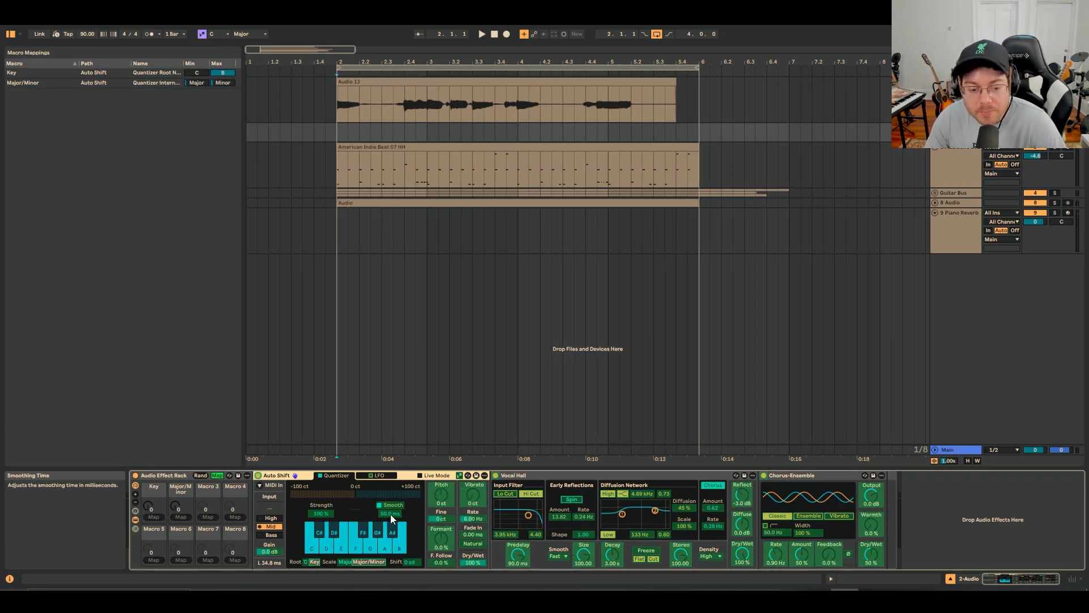
{"action": "left_click", "coordinate": [208, 516]}
Rename the third macro "Speed"
{"action": "left_click", "coordinate": [213, 492]}
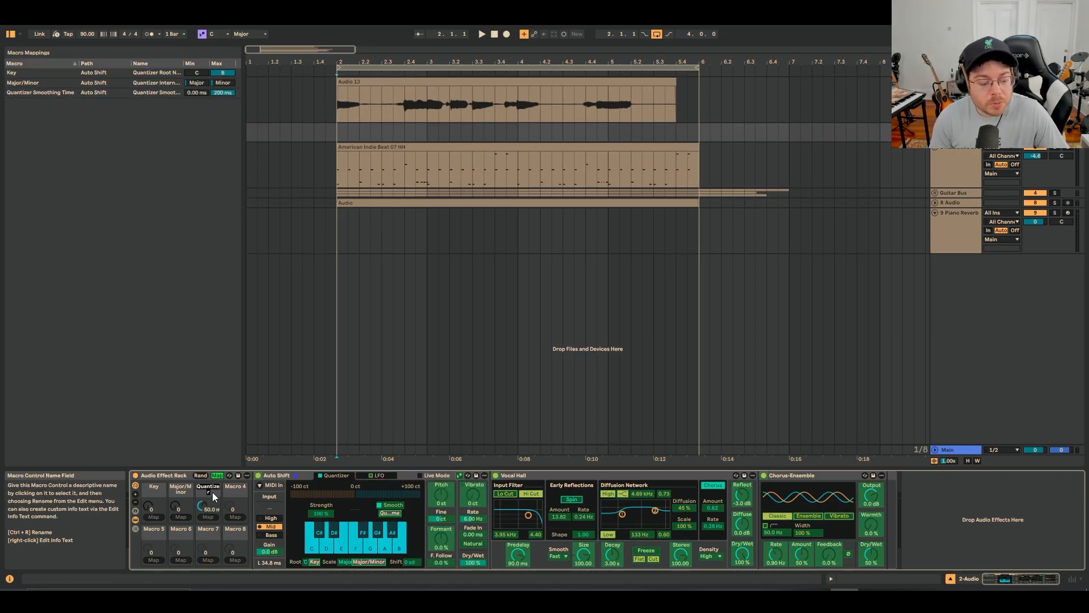
{"action": "type", "text": "Speed"}
{"action": "key", "text": "Return"}
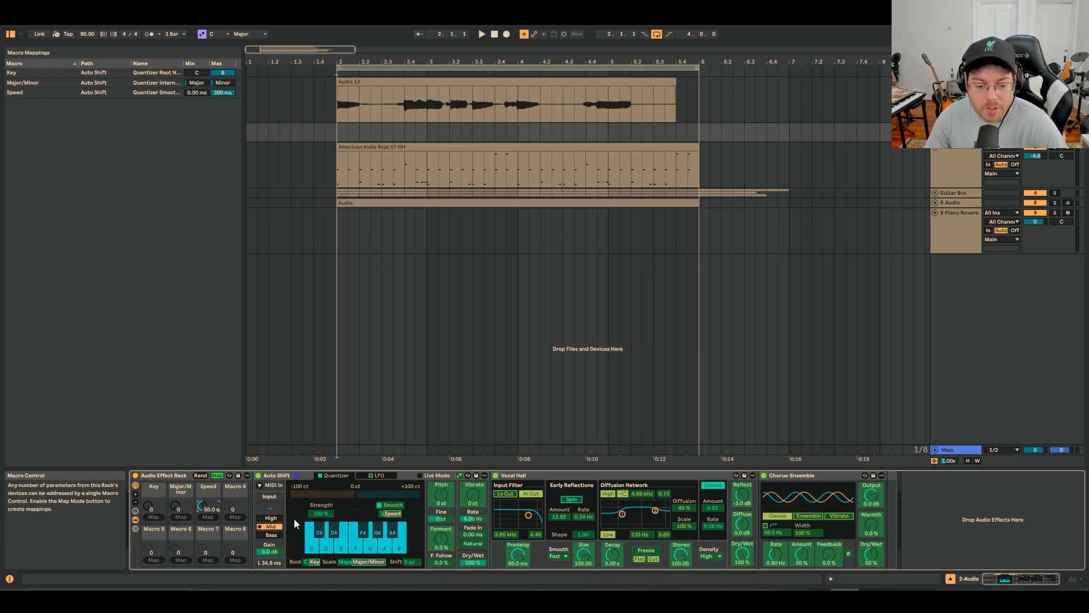
Map Auto Shift's Dry/Wet to Macro 4, rename that macro "Tune Wet" and leave mapping mode
{"action": "left_click", "coordinate": [474, 562]}
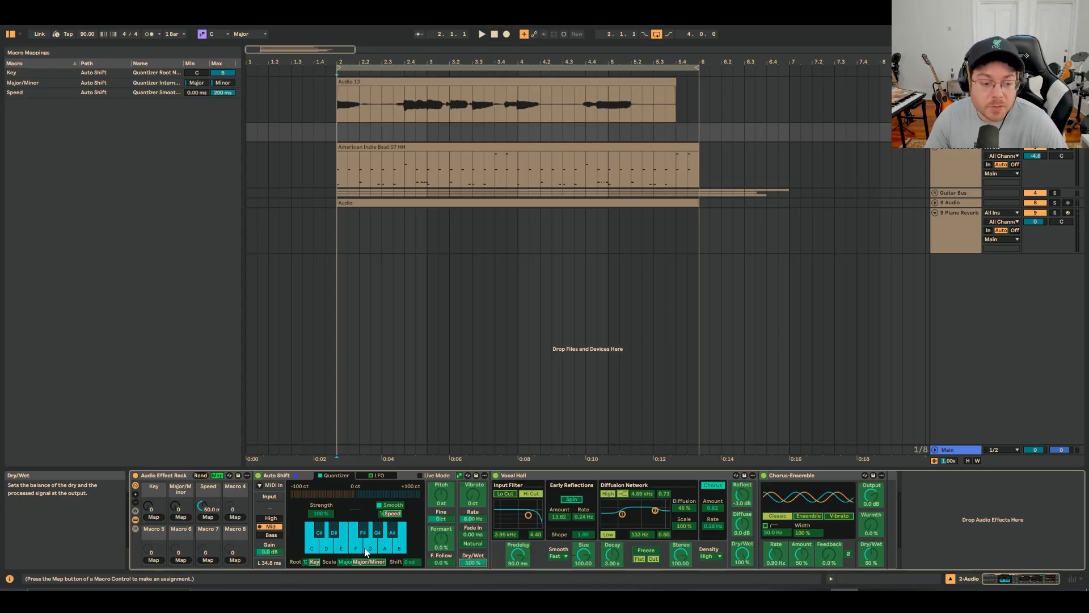
{"action": "left_click", "coordinate": [235, 516]}
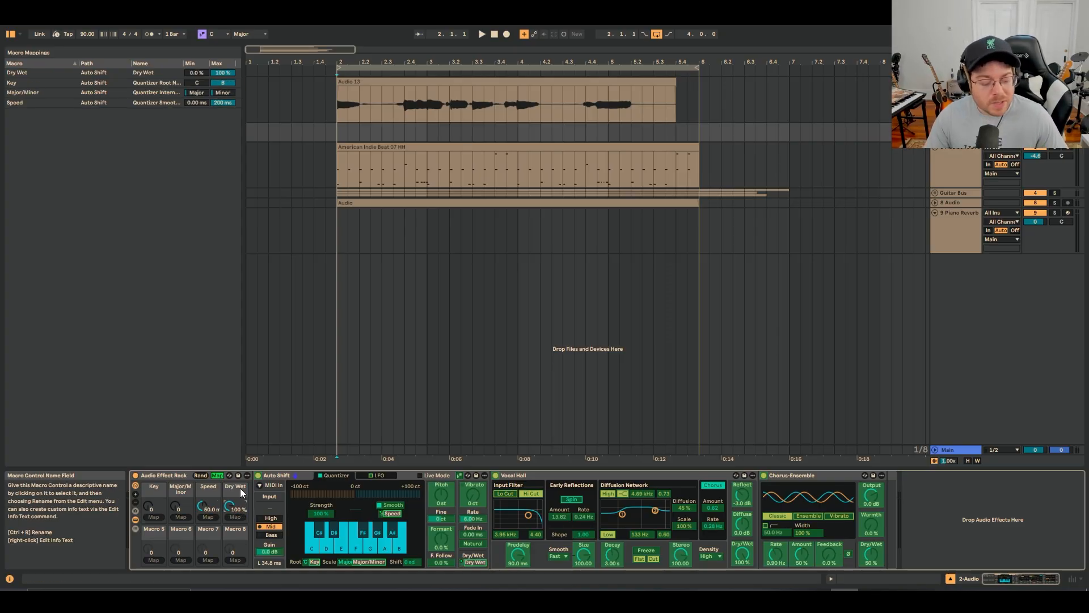
{"action": "left_click", "coordinate": [240, 488]}
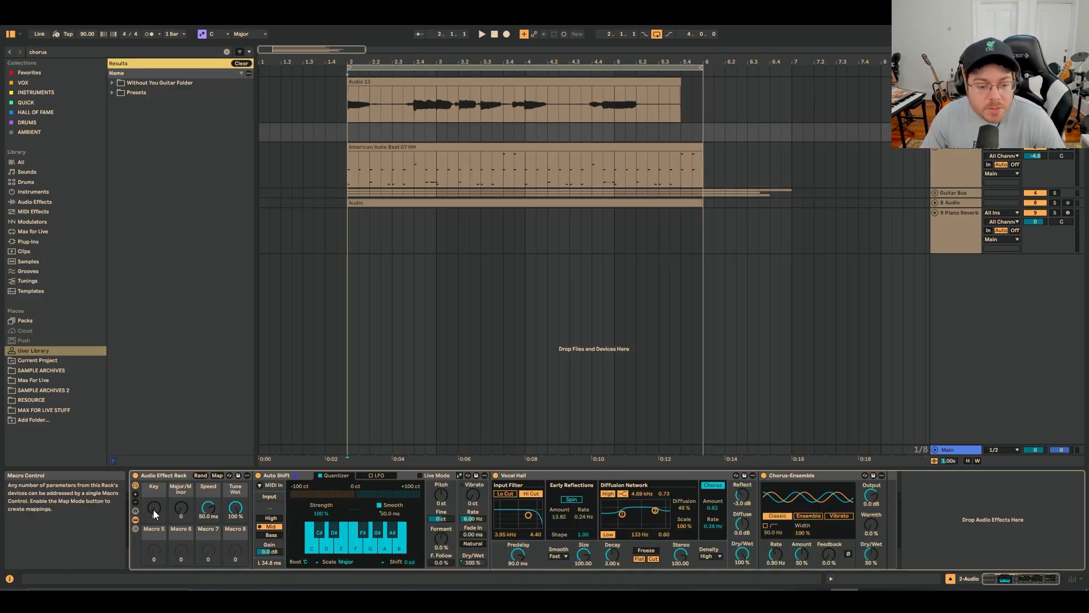
Test the first three macros by turning Key to 43, Major/Minor to 58 and Speed to 36.5 ms
{"action": "left_click_drag", "start_coordinate": [153, 510], "coordinate": [176, 505]}
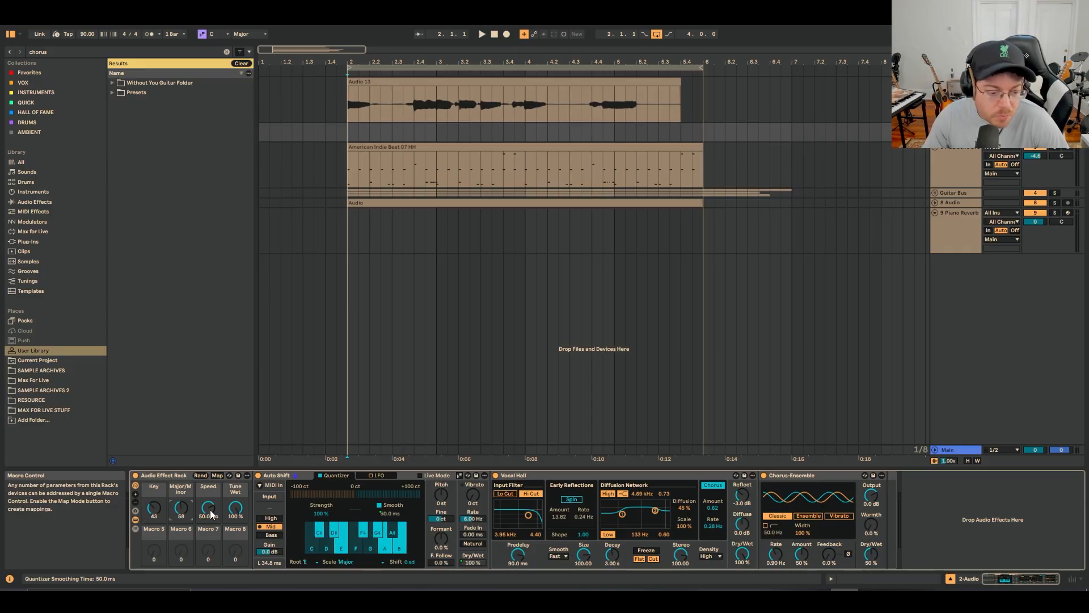
{"action": "left_click_drag", "start_coordinate": [210, 514], "coordinate": [232, 508]}
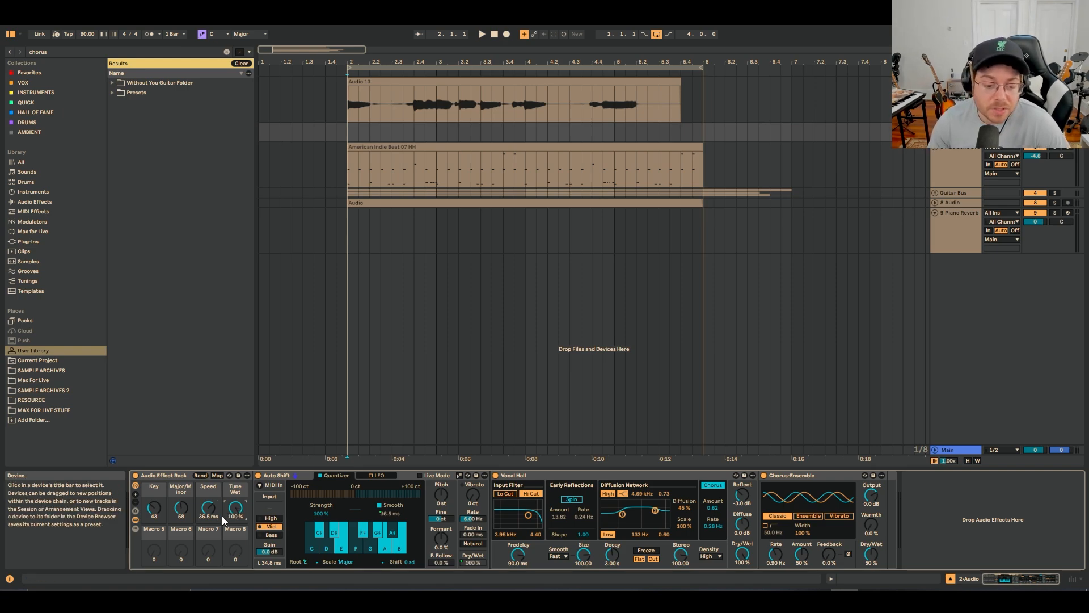
Color the Key, Major/Minor and Speed macros red
{"action": "right_click", "coordinate": [155, 489]}
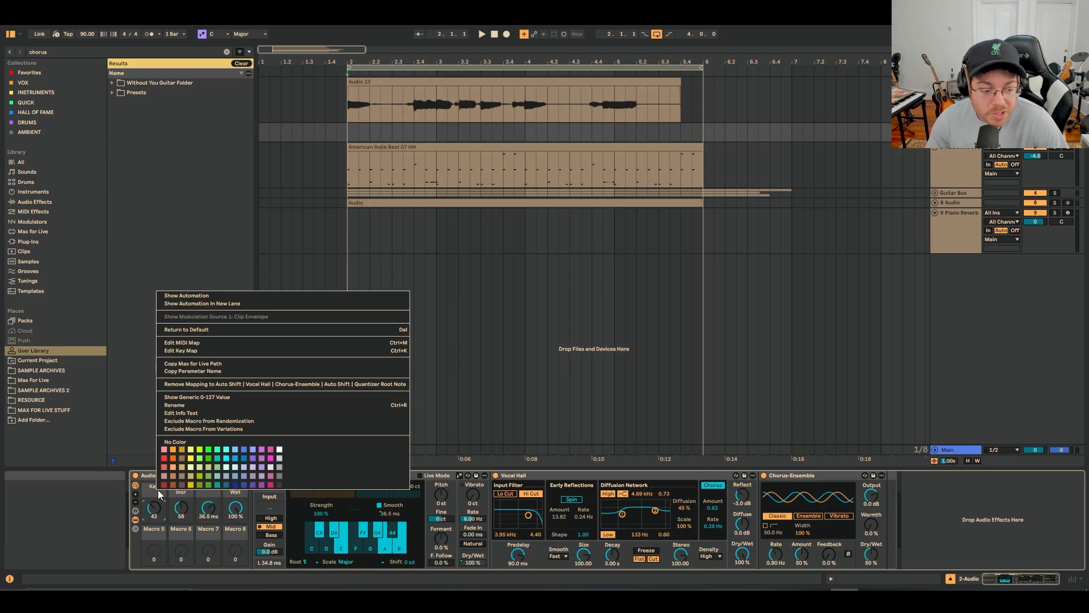
{"action": "left_click", "coordinate": [164, 458]}
{"action": "right_click", "coordinate": [181, 489]}
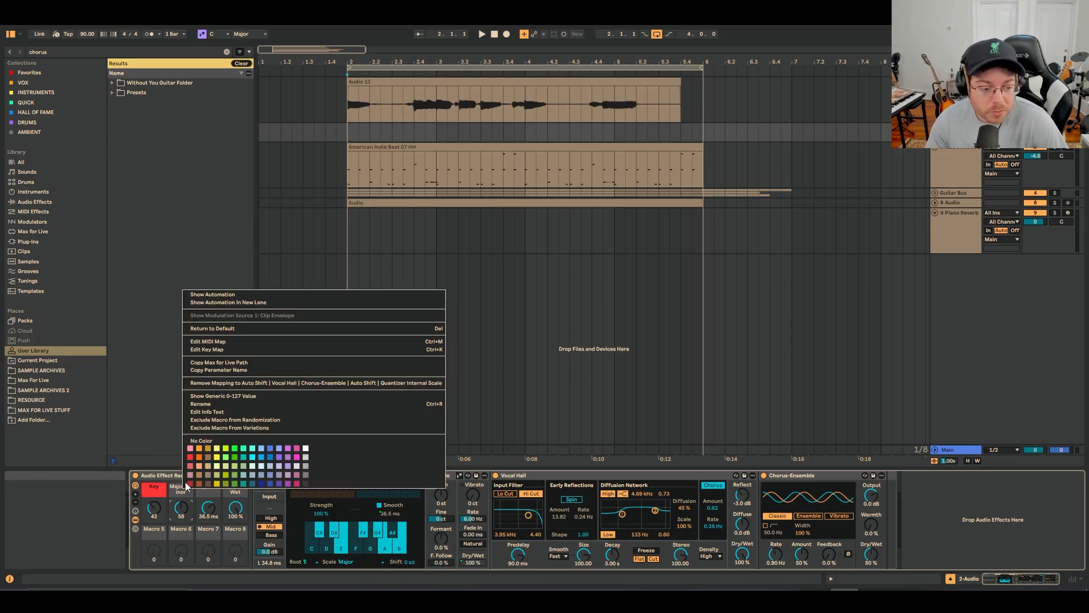
{"action": "left_click", "coordinate": [190, 456]}
{"action": "right_click", "coordinate": [205, 490]}
{"action": "left_click", "coordinate": [213, 457]}
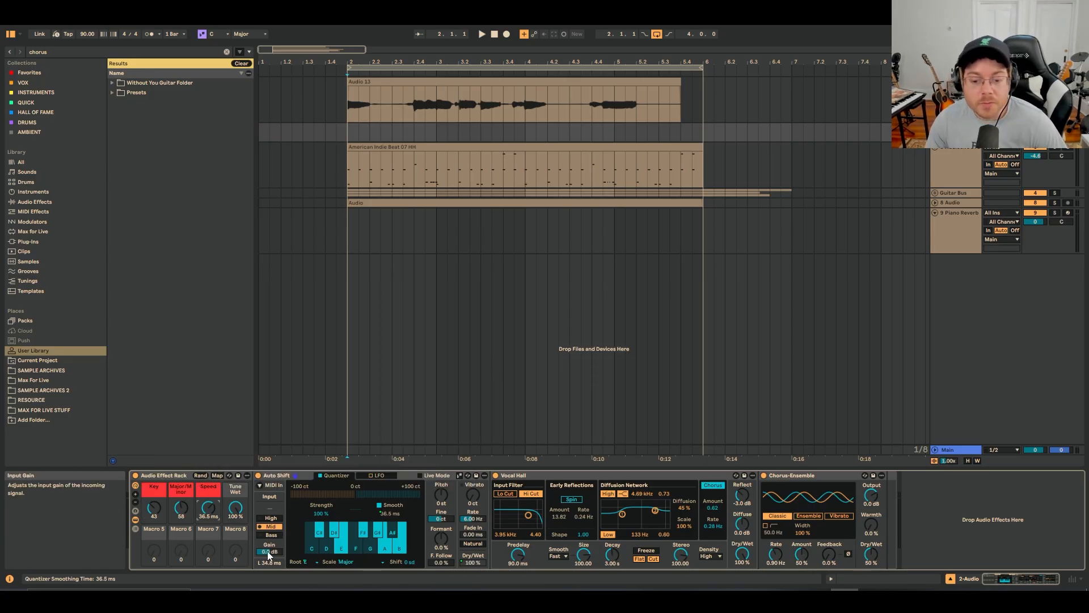
Map Vocal Hall's Dry/Wet to Macro 5 and its Decay Time to Macro 6
{"action": "left_click", "coordinate": [216, 475]}
{"action": "left_click", "coordinate": [737, 557]}
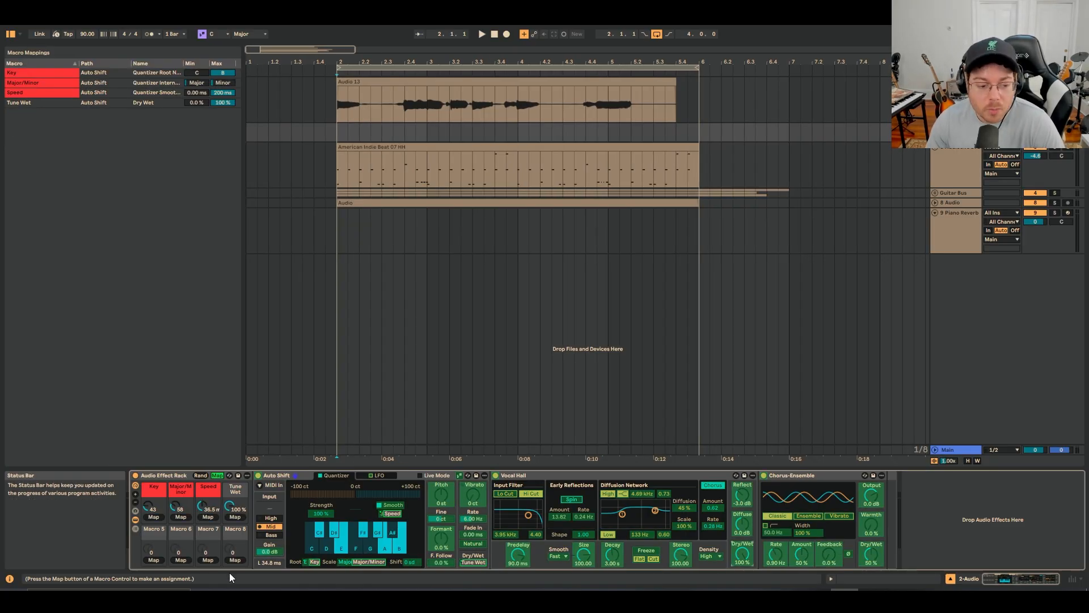
{"action": "left_click", "coordinate": [154, 560]}
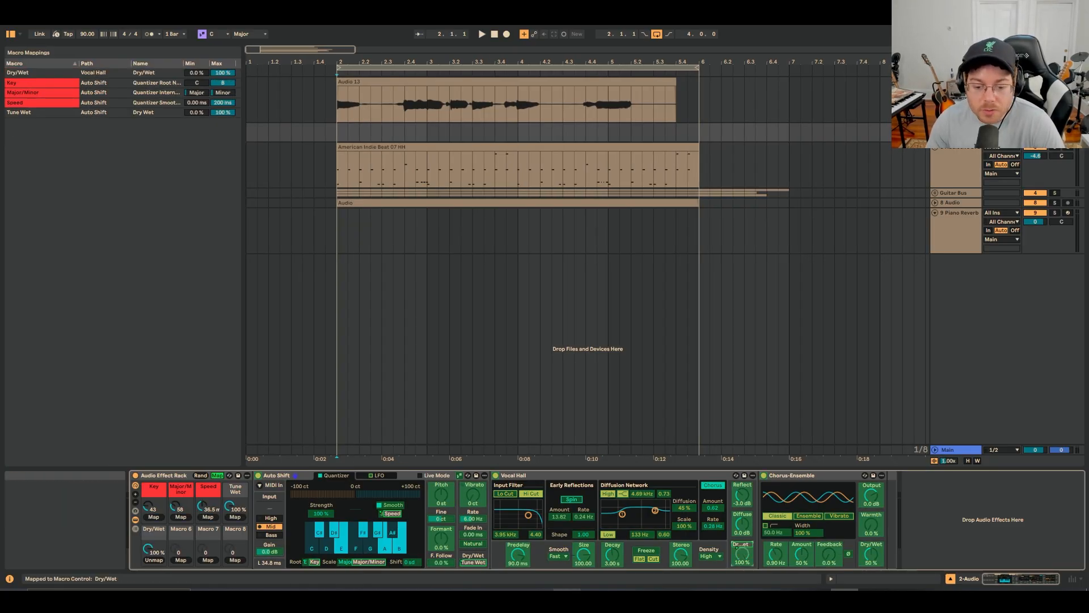
{"action": "left_click", "coordinate": [612, 554]}
{"action": "left_click", "coordinate": [180, 560]}
Map Chorus-Ensemble's Dry/Wet to Macro 7 and its Amount to Macro 8, and leave mapping mode
{"action": "left_click", "coordinate": [871, 554]}
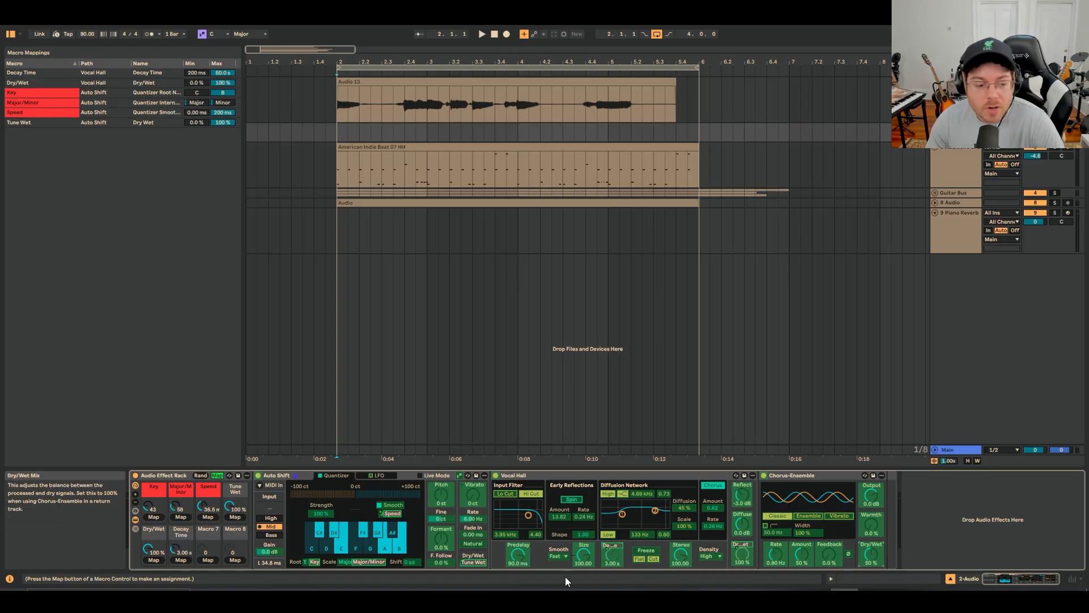
{"action": "left_click", "coordinate": [214, 560]}
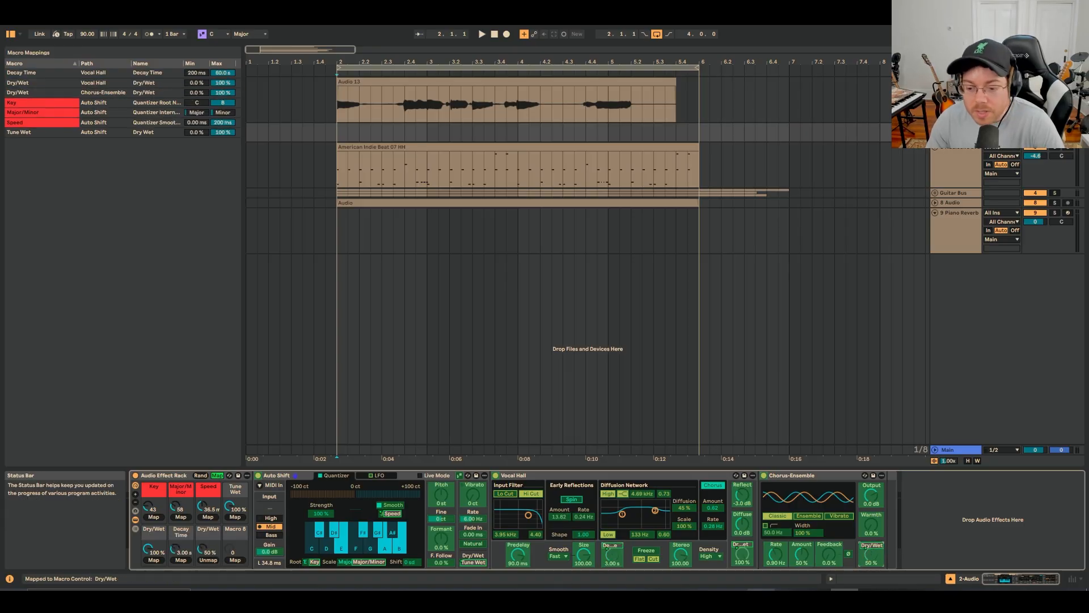
{"action": "left_click", "coordinate": [235, 560]}
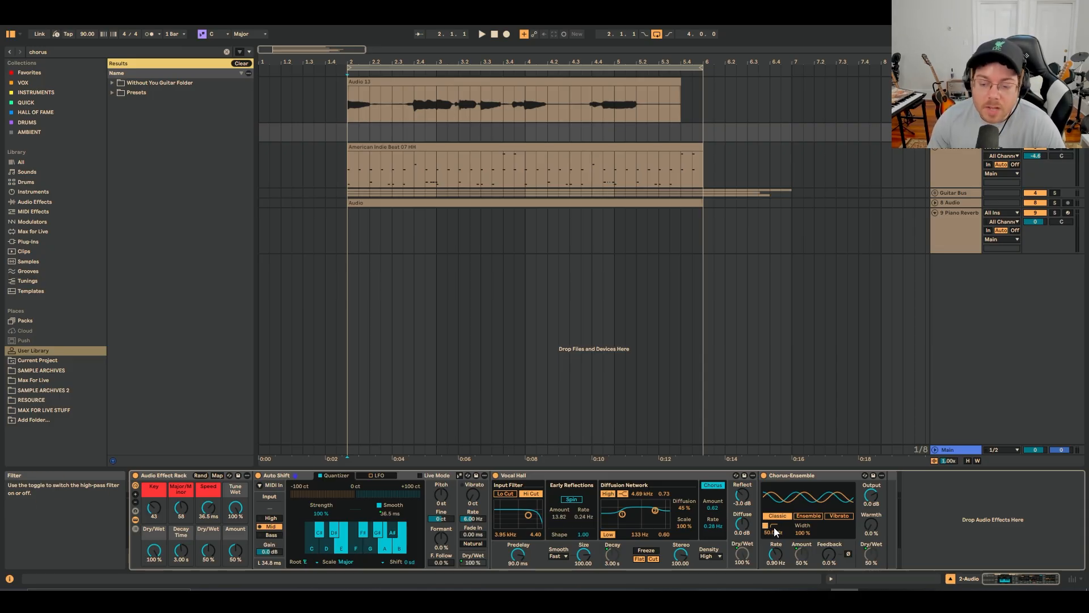
Move Chorus-Ensemble ahead of Vocal Hall in the rack's device chain and randomize the macro values
{"action": "left_click", "coordinate": [810, 479]}
{"action": "left_click_drag", "start_coordinate": [810, 478], "coordinate": [522, 498]}
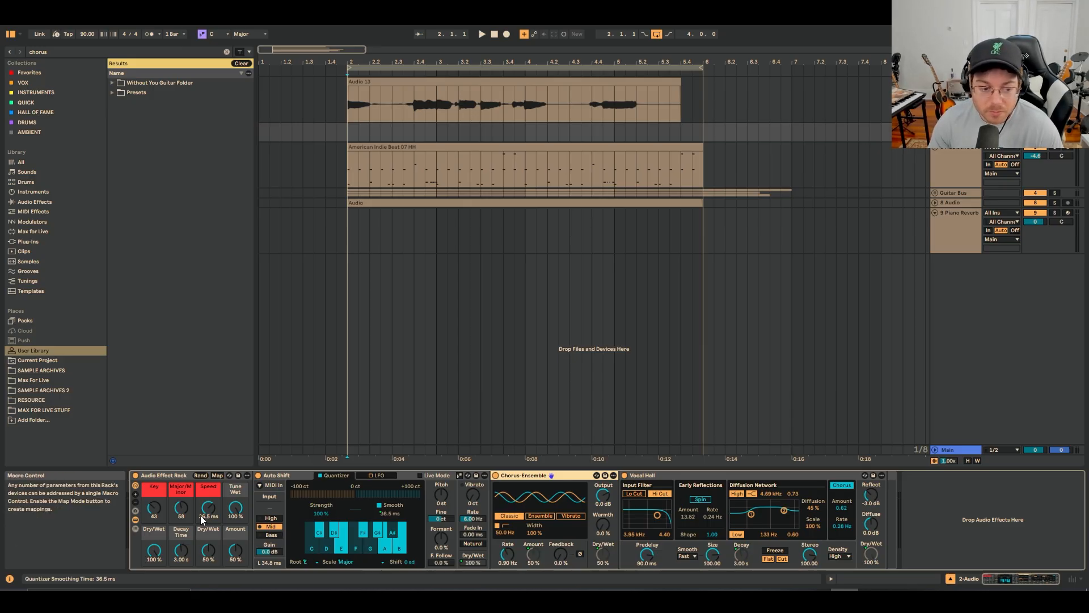
{"action": "left_click", "coordinate": [201, 476]}
{"action": "left_click", "coordinate": [206, 475]}
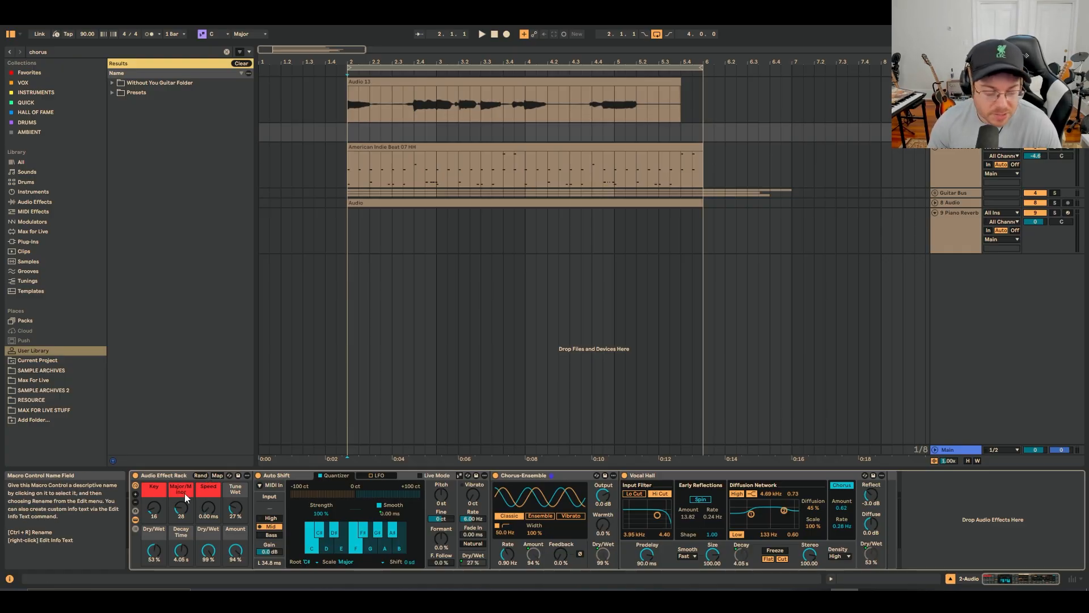
Exclude the Major/Minor and Key macros from randomization
{"action": "right_click", "coordinate": [185, 492]}
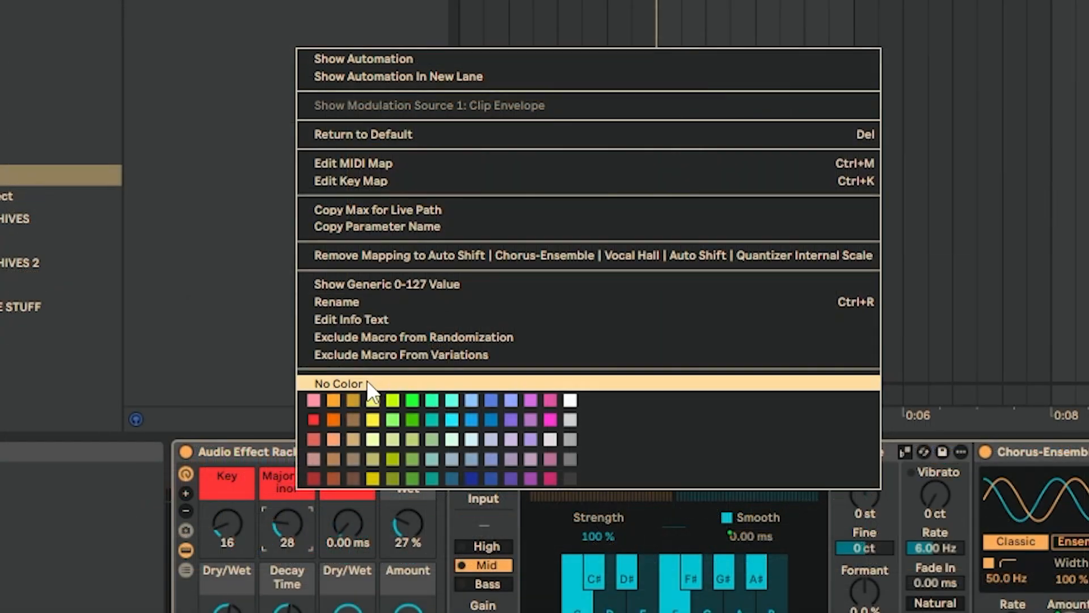
{"action": "left_click", "coordinate": [421, 338]}
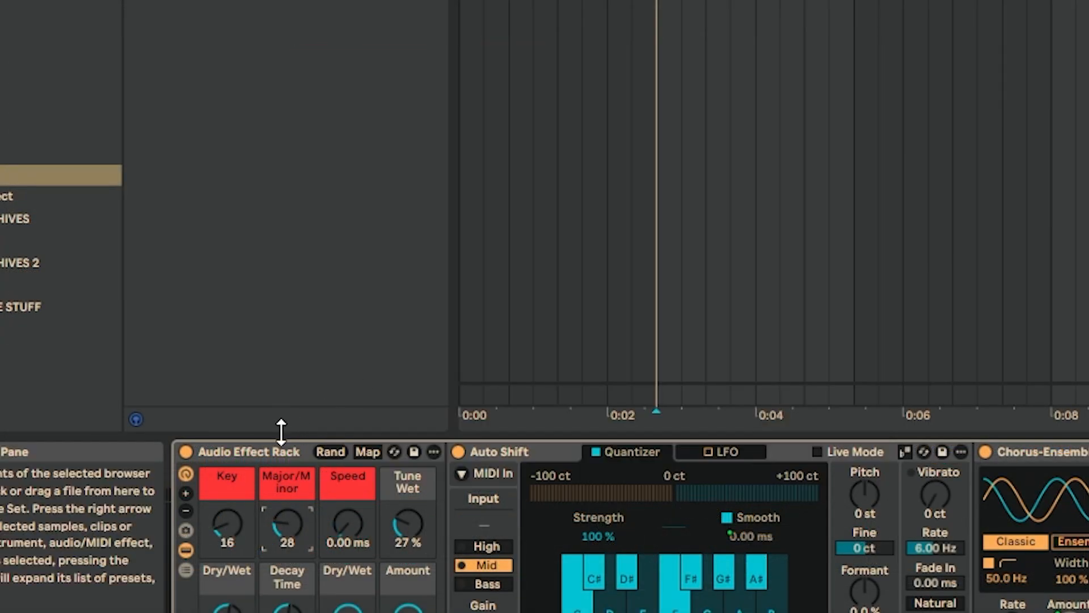
{"action": "right_click", "coordinate": [233, 474]}
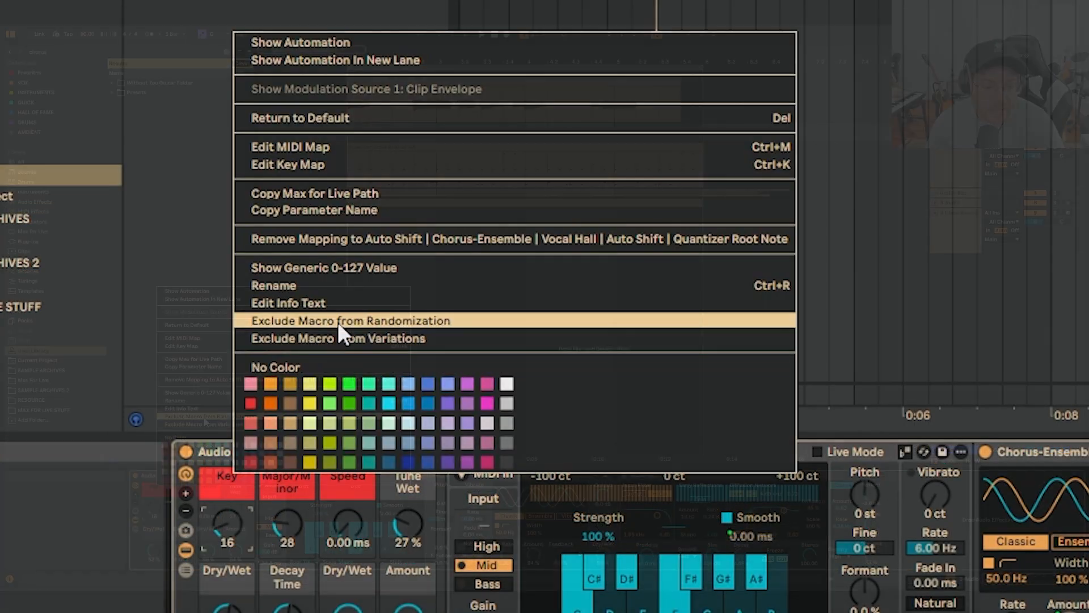
{"action": "left_click", "coordinate": [338, 321]}
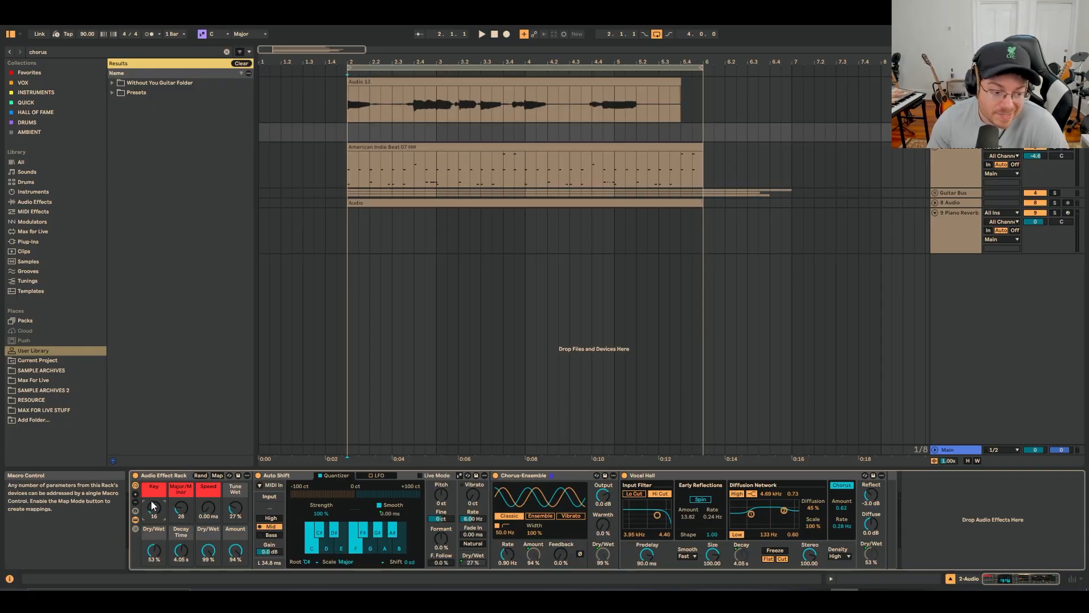
Randomize the rack's remaining macros repeatedly and adjust the Decay Time macro
{"action": "left_click", "coordinate": [202, 475]}
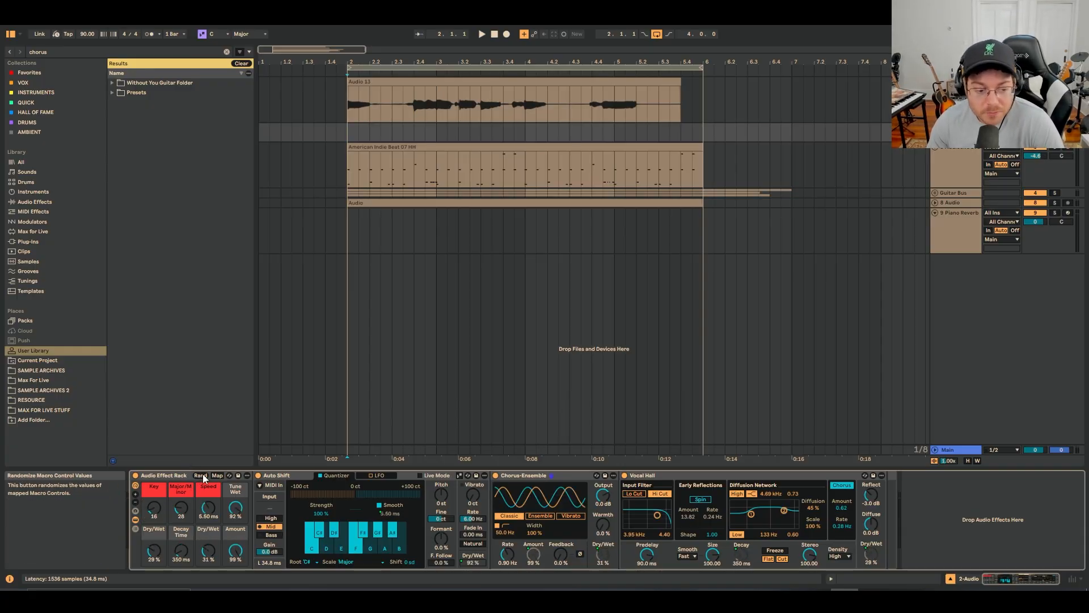
{"action": "left_click", "coordinate": [203, 475]}
{"action": "left_click", "coordinate": [203, 474]}
{"action": "left_click", "coordinate": [202, 475]}
{"action": "left_click", "coordinate": [203, 475]}
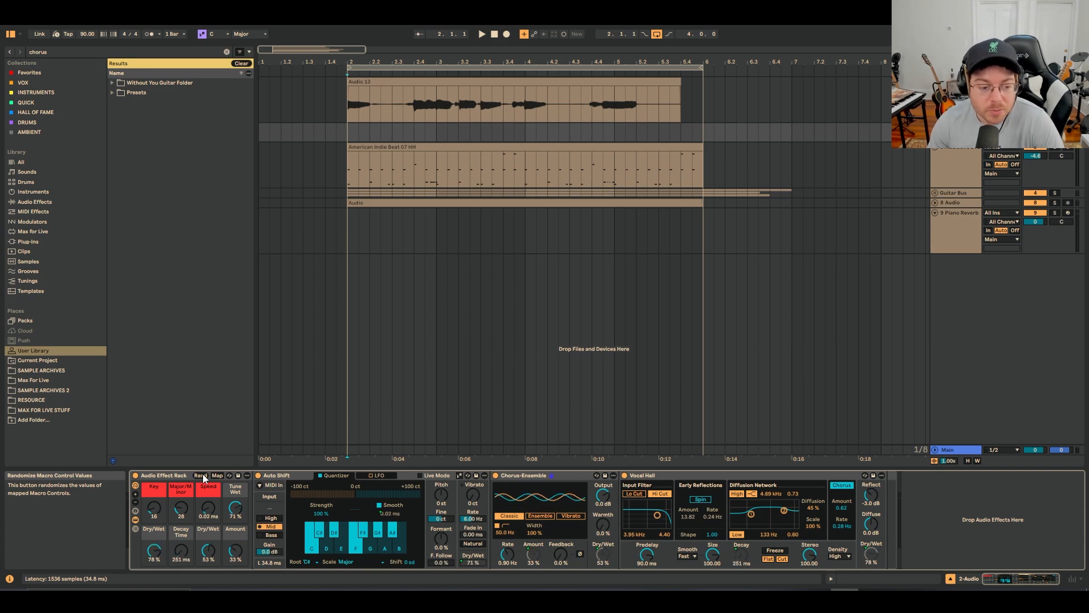
{"action": "left_click", "coordinate": [203, 475]}
{"action": "left_click", "coordinate": [203, 474]}
{"action": "left_click_drag", "start_coordinate": [180, 550], "coordinate": [180, 555]}
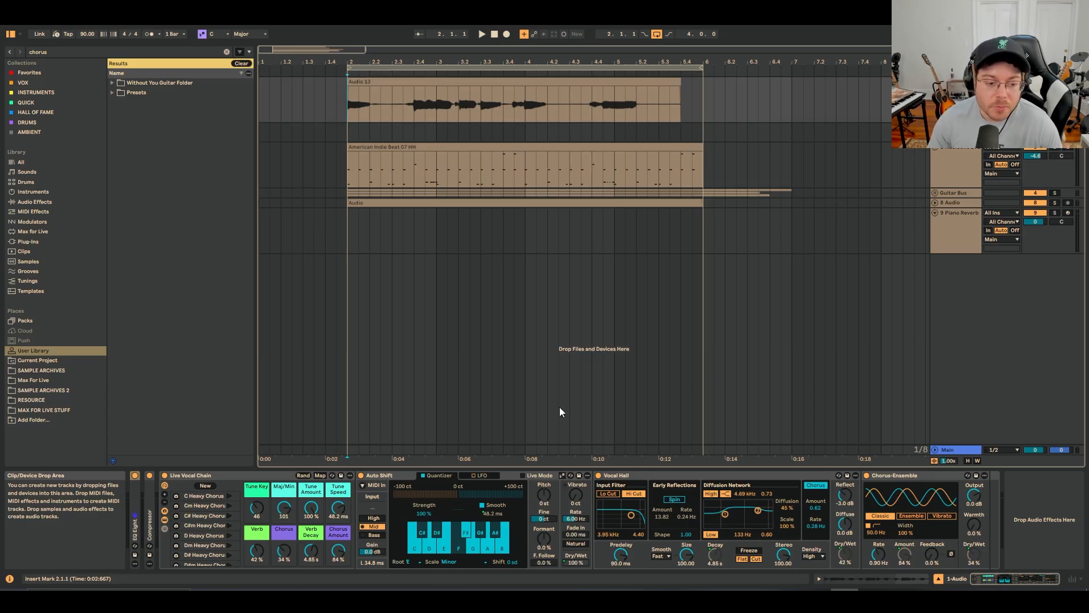
Fold the Live Vocal Chain rack and examine EQ Eight's filter curve in its expanded view
{"action": "double_click", "coordinate": [245, 477]}
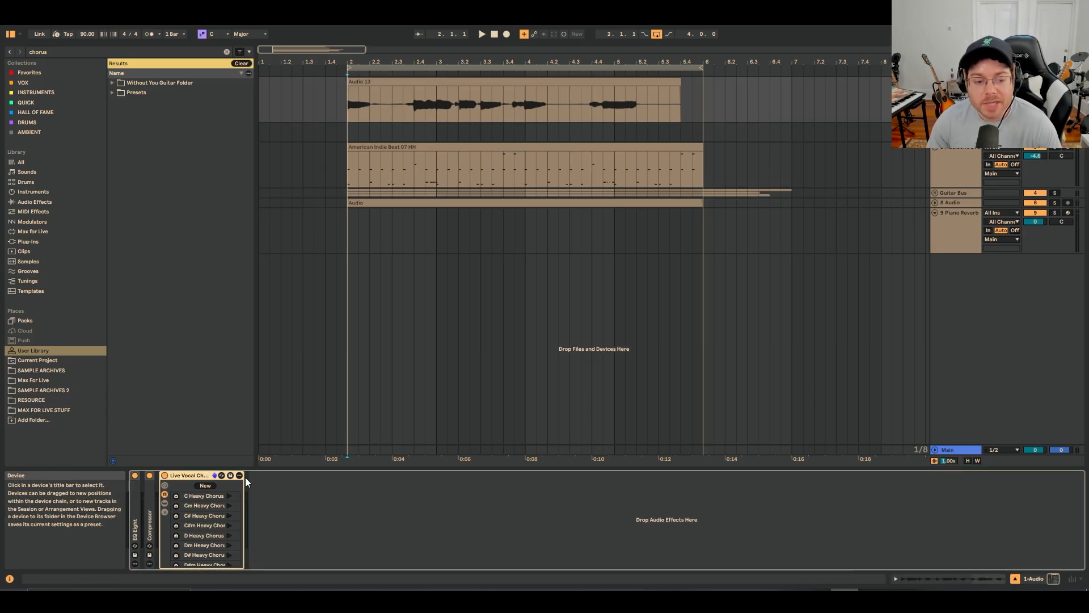
{"action": "double_click", "coordinate": [135, 523]}
{"action": "left_click", "coordinate": [143, 475]}
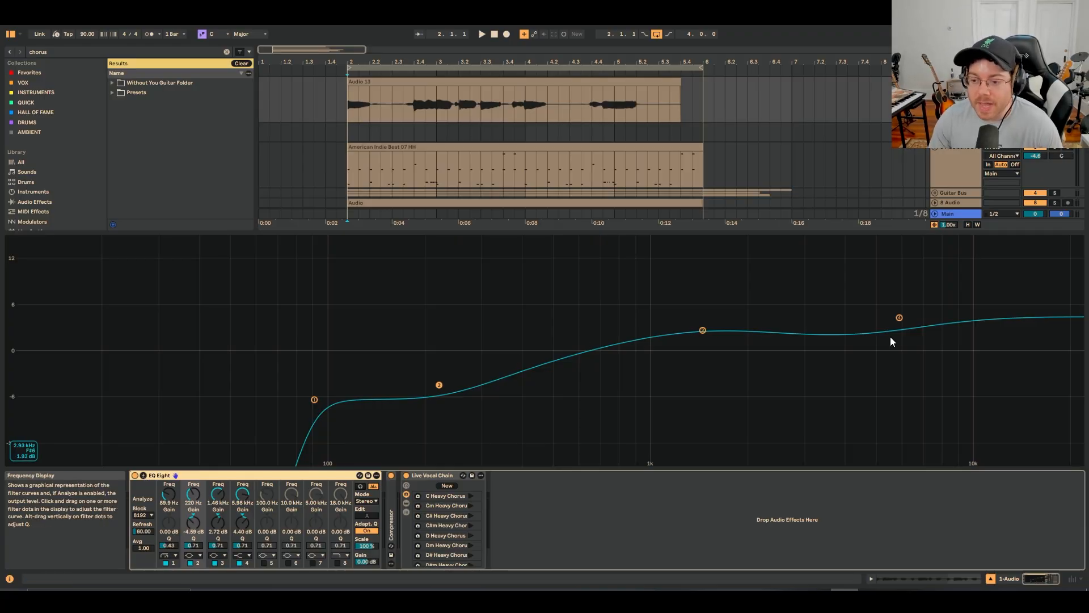
{"action": "left_click", "coordinate": [143, 476]}
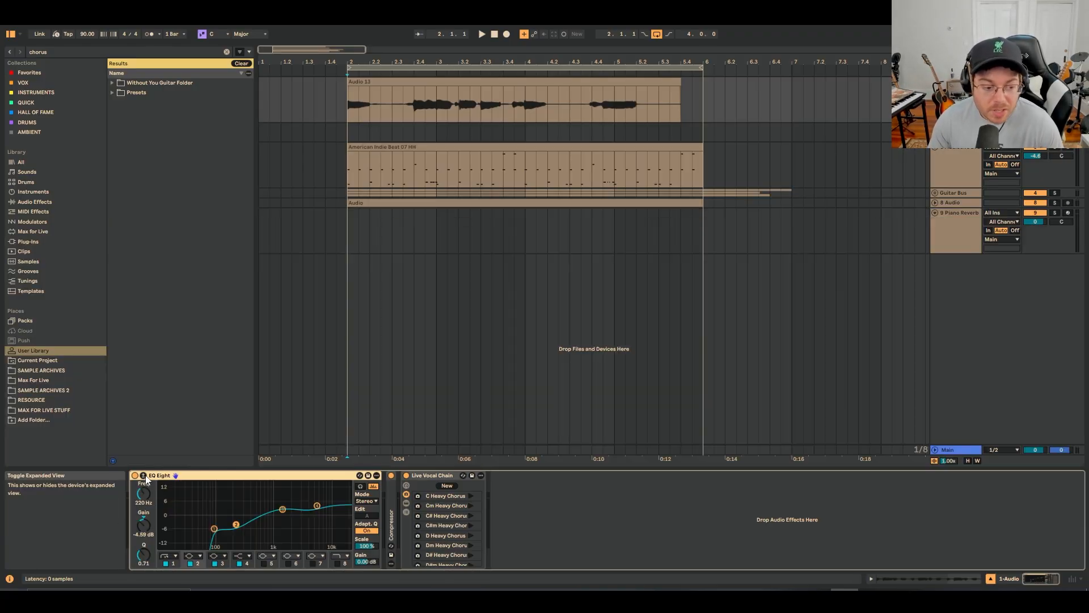
{"action": "double_click", "coordinate": [173, 477]}
Examine the Compressor's settings alongside EQ Eight's, and the devices and macros inside the Live Vocal Chain rack, folding each one again
{"action": "double_click", "coordinate": [151, 502]}
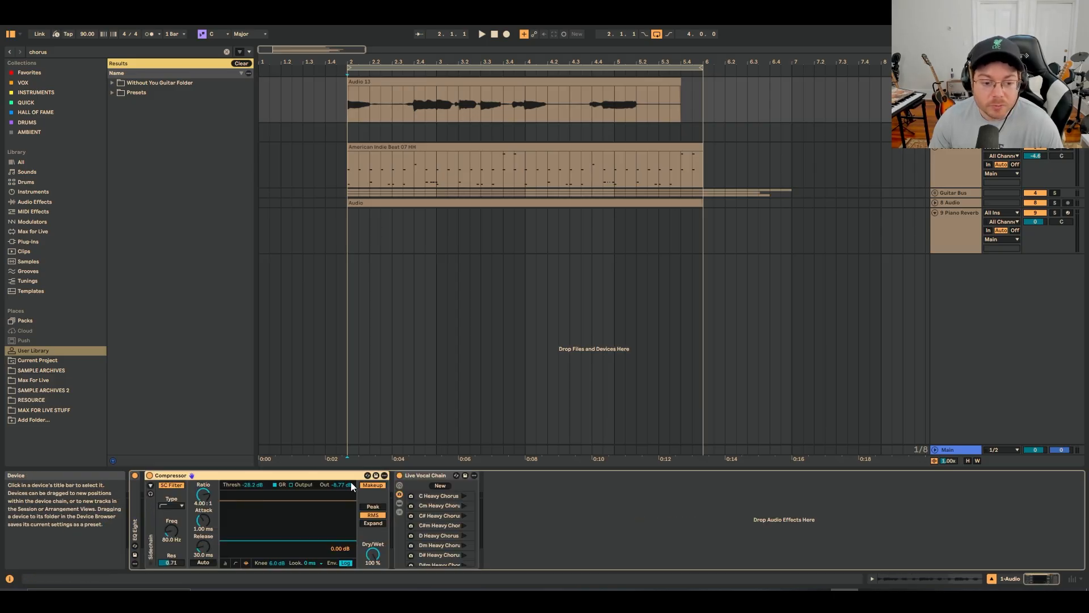
{"action": "double_click", "coordinate": [138, 503]}
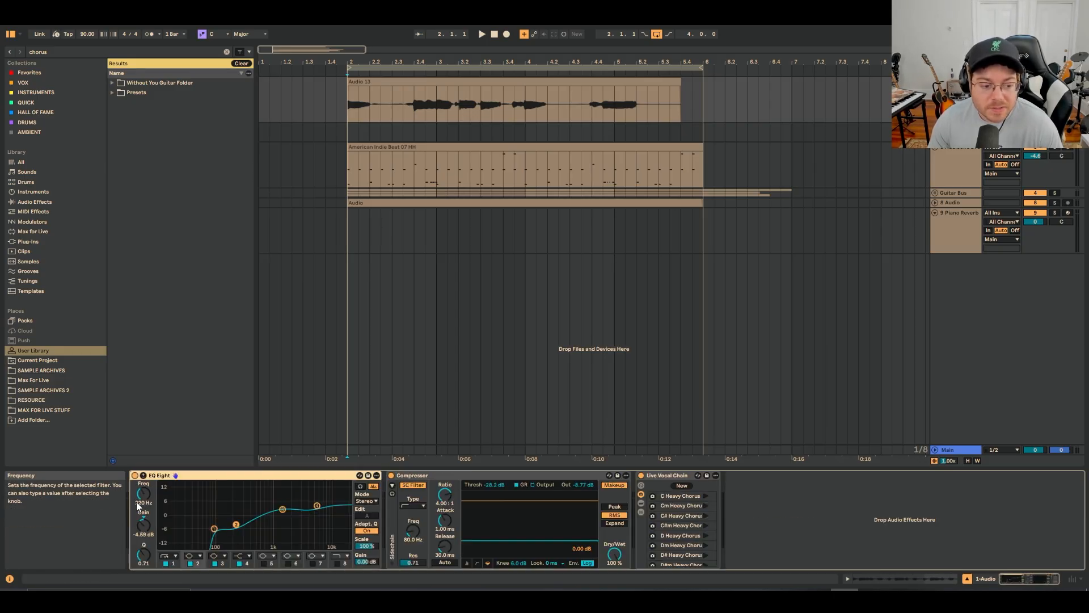
{"action": "double_click", "coordinate": [312, 476]}
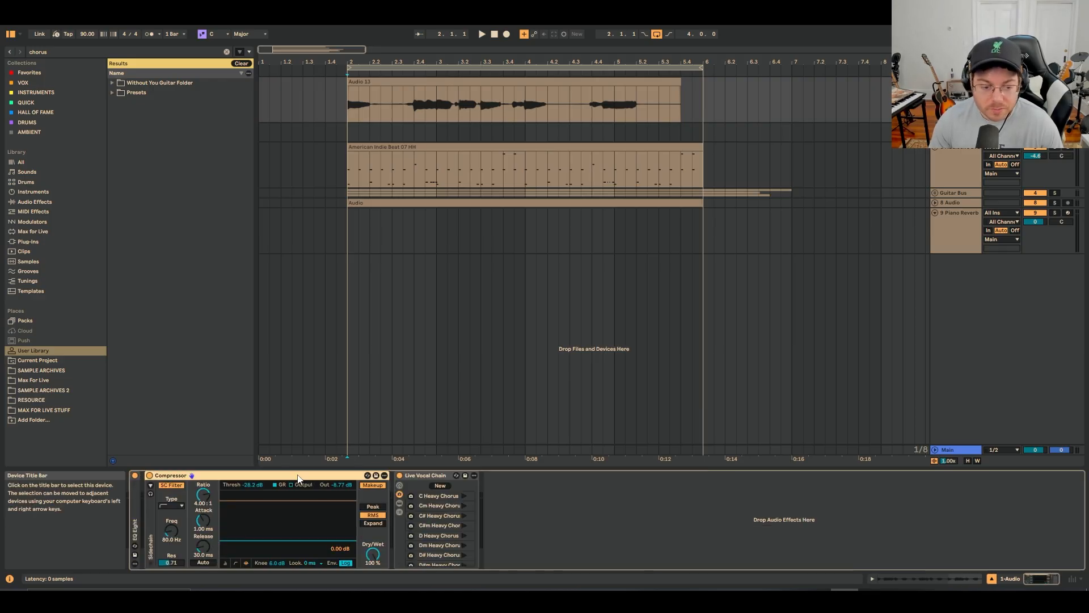
{"action": "double_click", "coordinate": [298, 478]}
{"action": "double_click", "coordinate": [206, 478]}
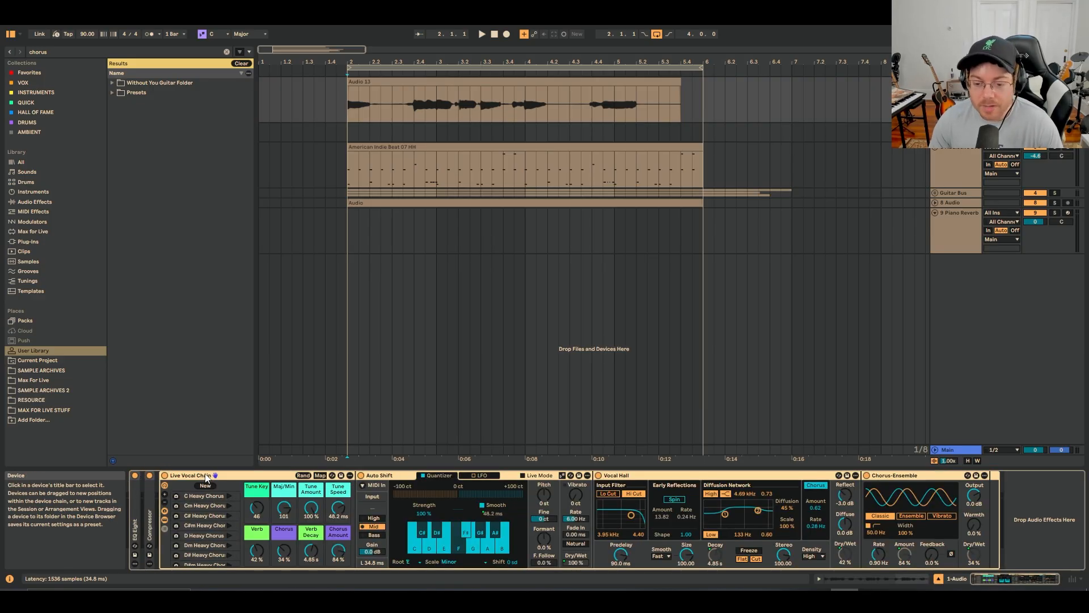
{"action": "double_click", "coordinate": [205, 478]}
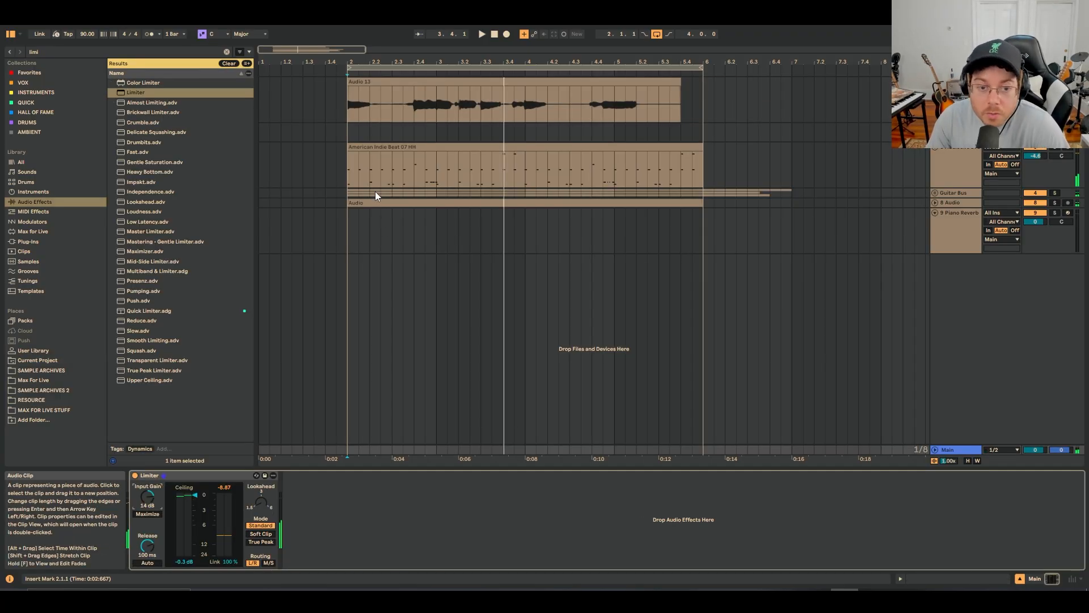
Play the arrangement from 2.1.1, stop playback and place the insert mark at the start of the vocal clip
{"action": "left_click", "coordinate": [346, 168]}
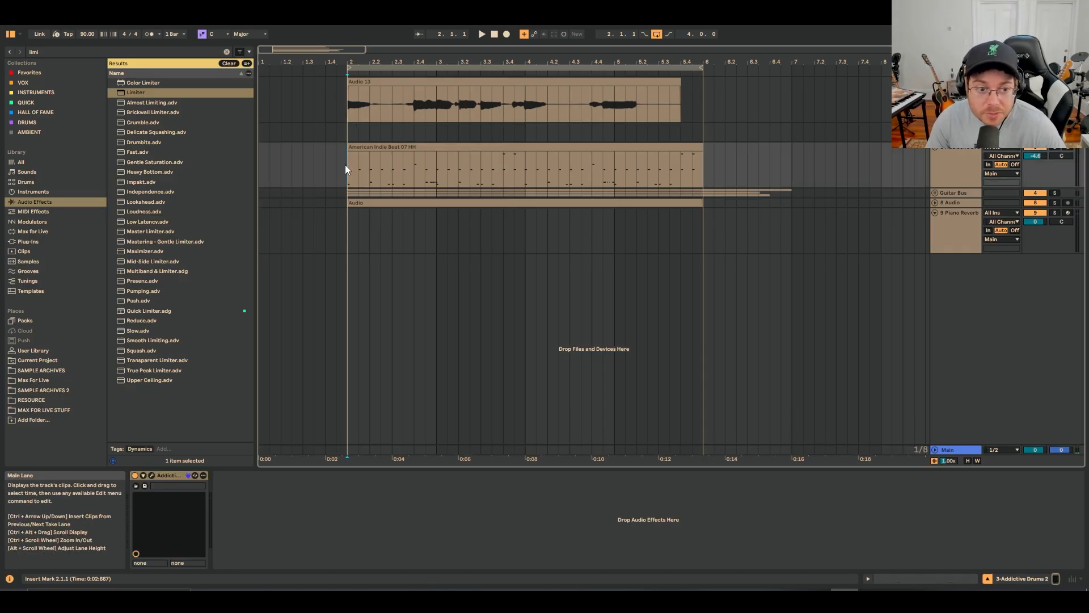
{"action": "key", "text": "space"}
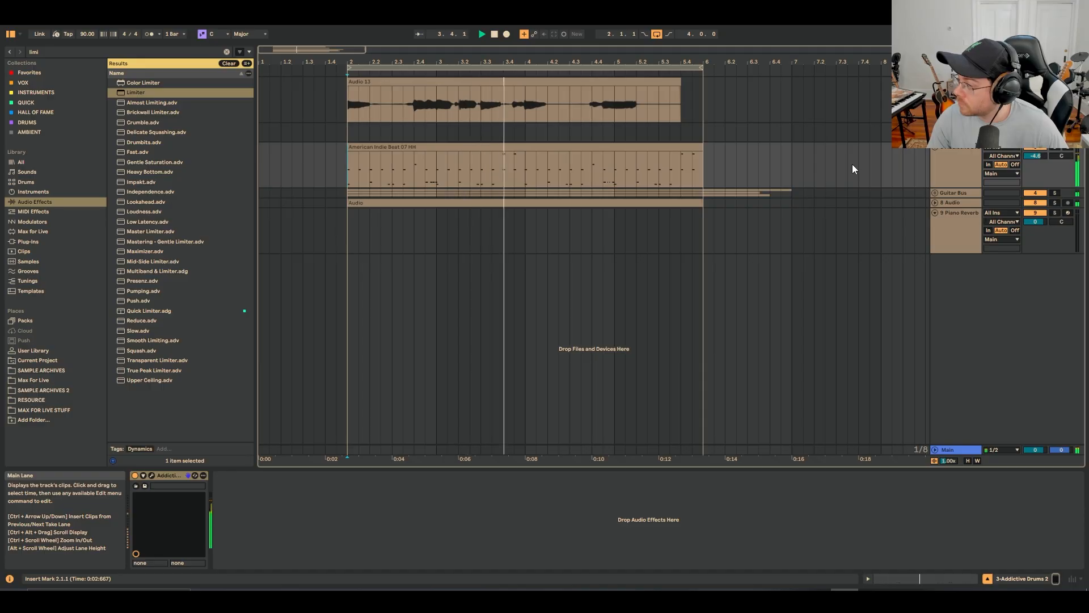
{"action": "key", "text": "space"}
{"action": "left_click", "coordinate": [341, 117]}
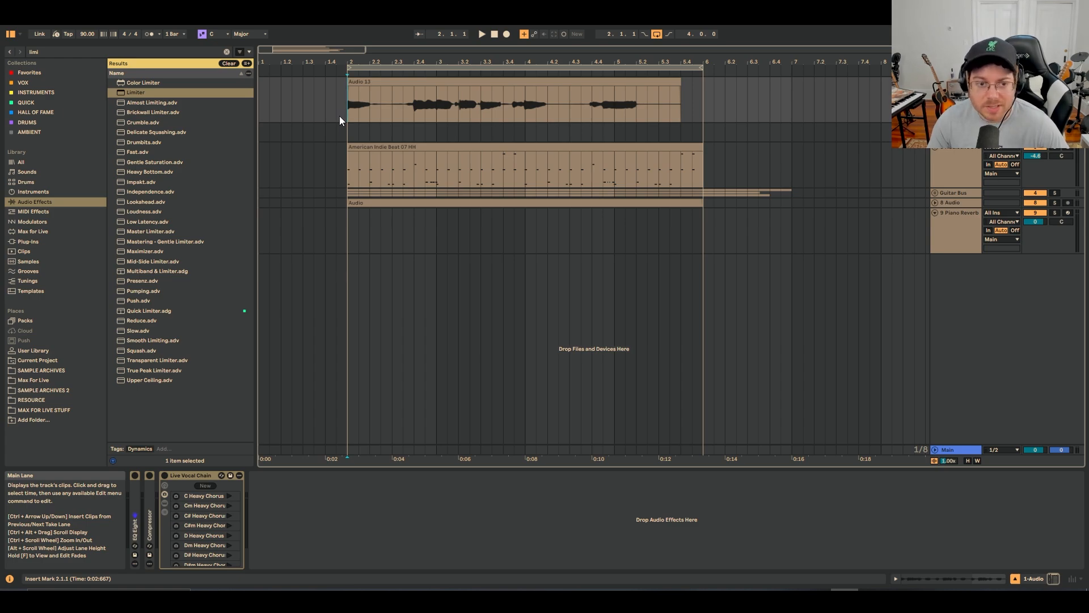
Play the arrangement from 2.1.1 with the vocal track's effects bypassed, and stop playback near the end of the vocal clip
{"action": "key", "text": "space"}
{"action": "key", "text": "space"}
{"action": "key", "text": "space"}
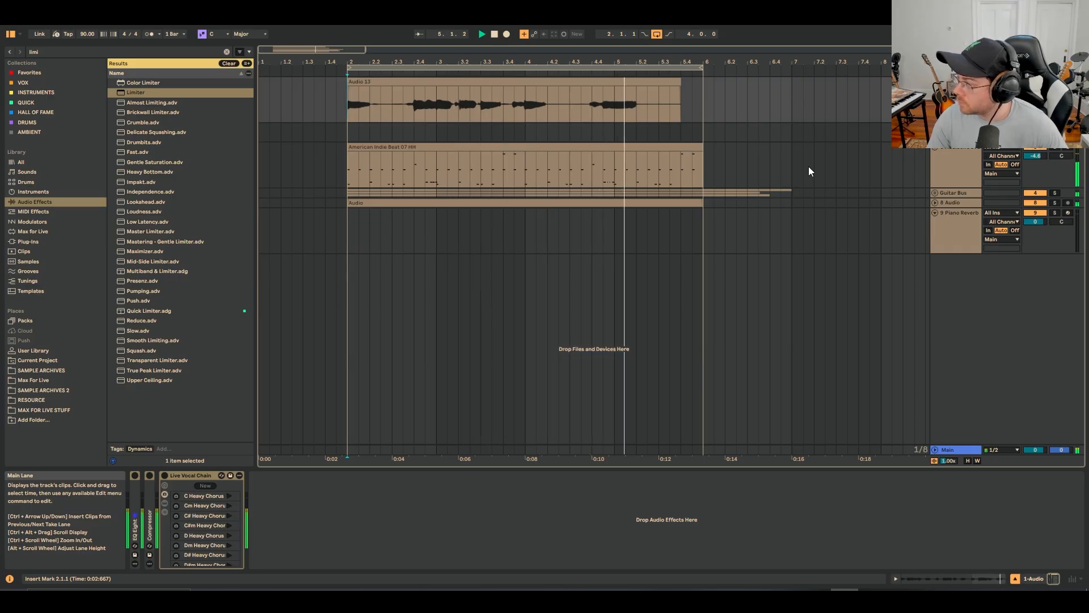
{"action": "key", "text": "space"}
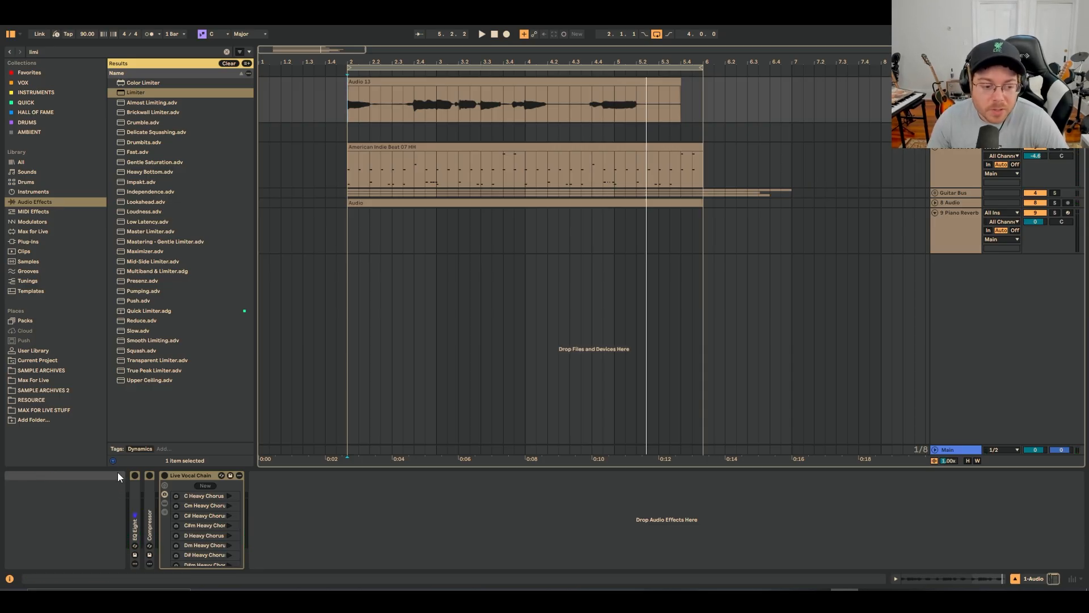
Turn on EQ Eight, Compressor and the Live Vocal Chain rack, and play the processed vocal from 2.1.1
{"action": "left_click", "coordinate": [142, 484]}
{"action": "left_click", "coordinate": [348, 106]}
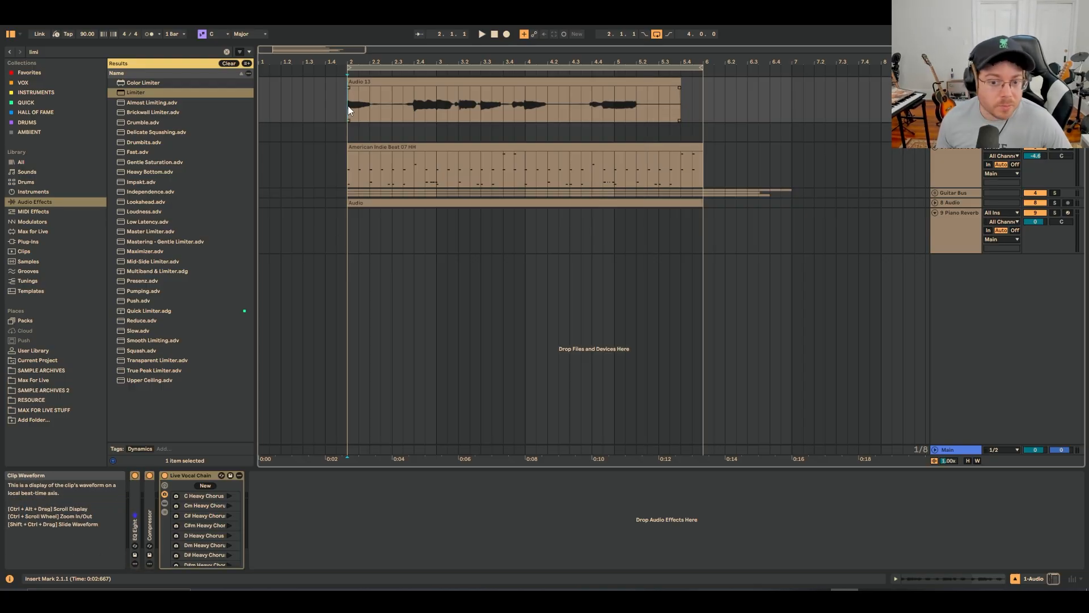
{"action": "key", "text": "space"}
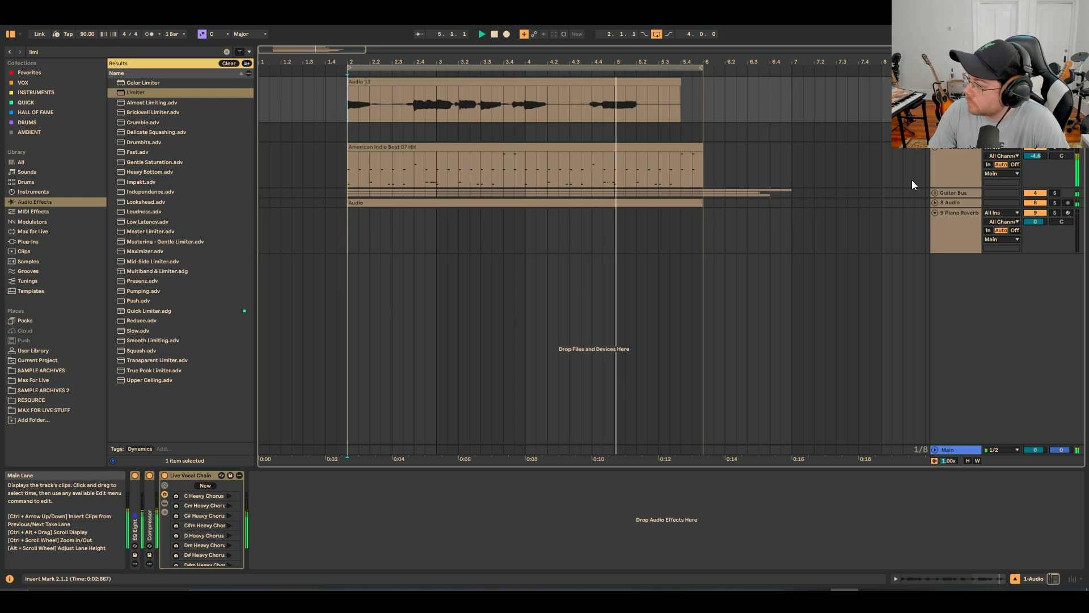
{"action": "left_click", "coordinate": [601, 119]}
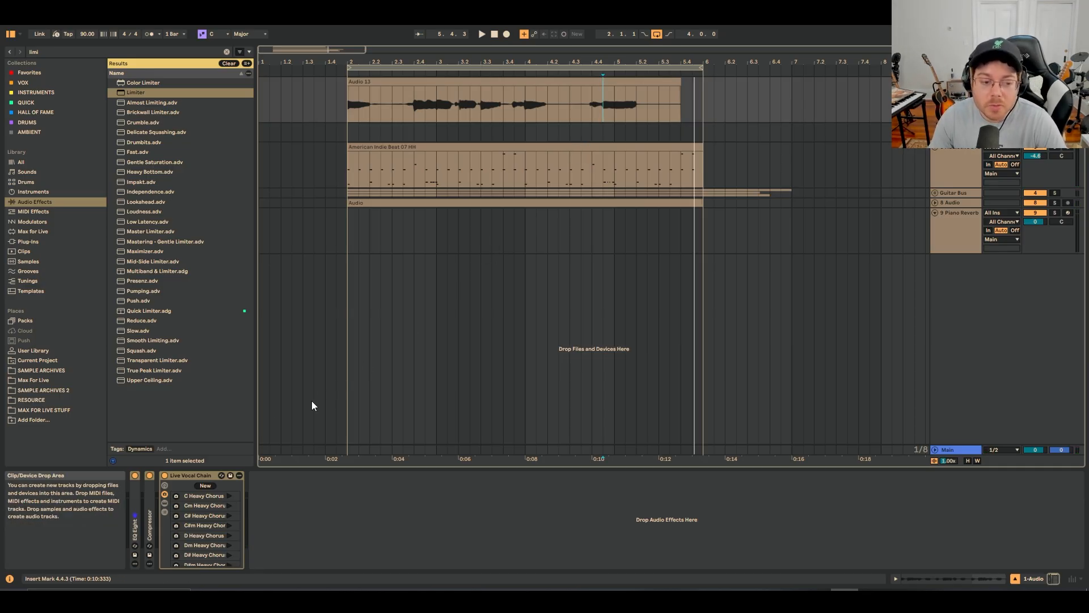
Unfold the Live Vocal Chain rack to show its macros and devices
{"action": "double_click", "coordinate": [204, 476]}
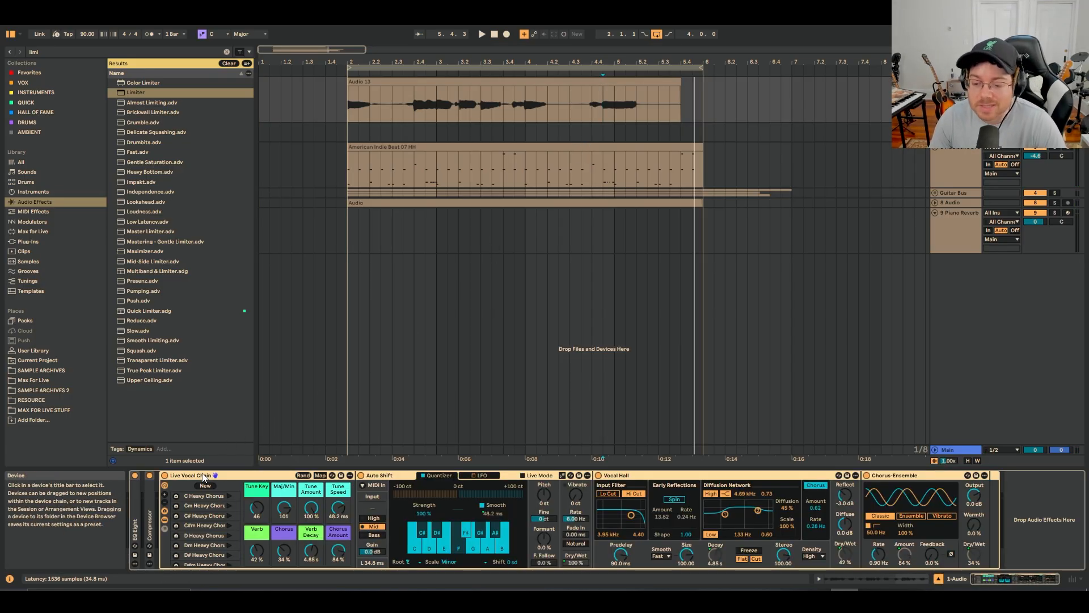